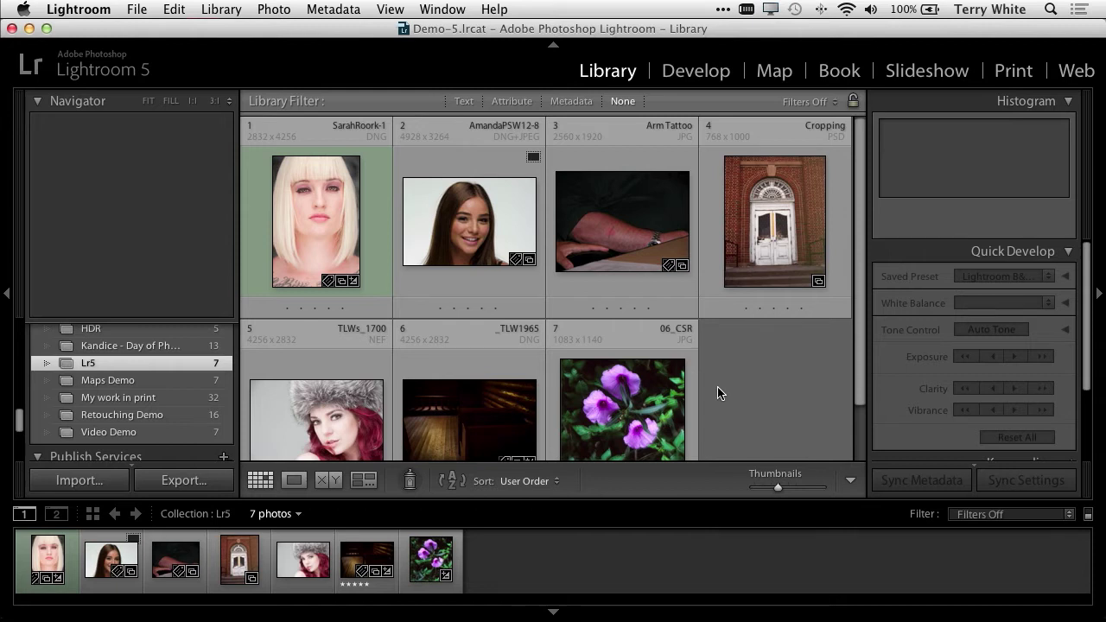
- Select the Cropping.psd church-doorway thumbnail in the Lr5 collection grid
left_click(778, 247)
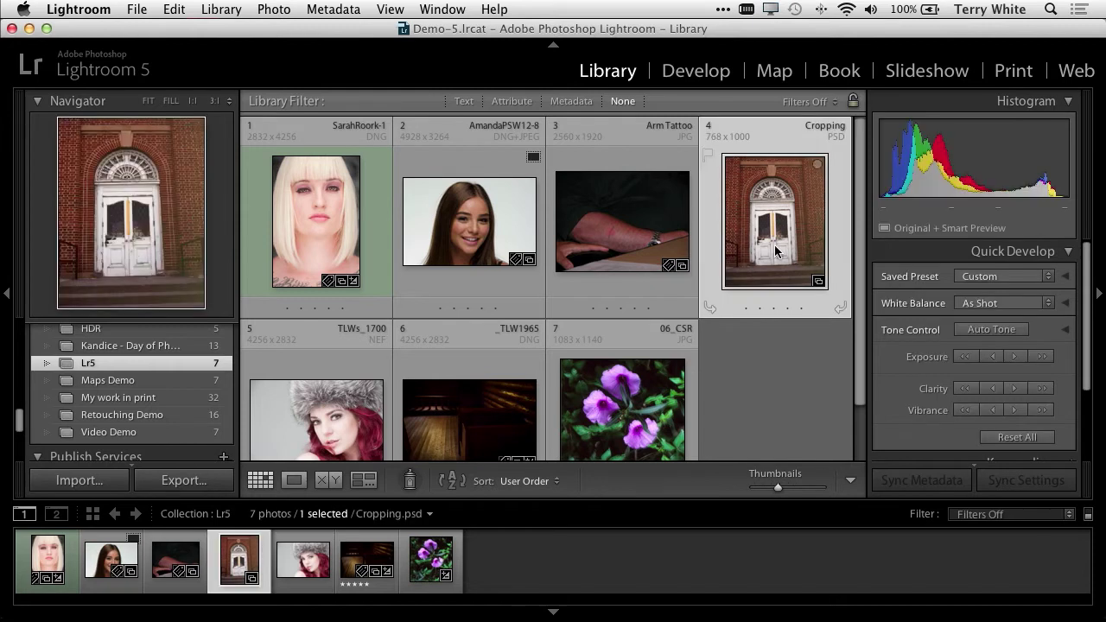
- Open Cropping.psd in the Develop module and expand the Lens Corrections panel
left_click(691, 78)
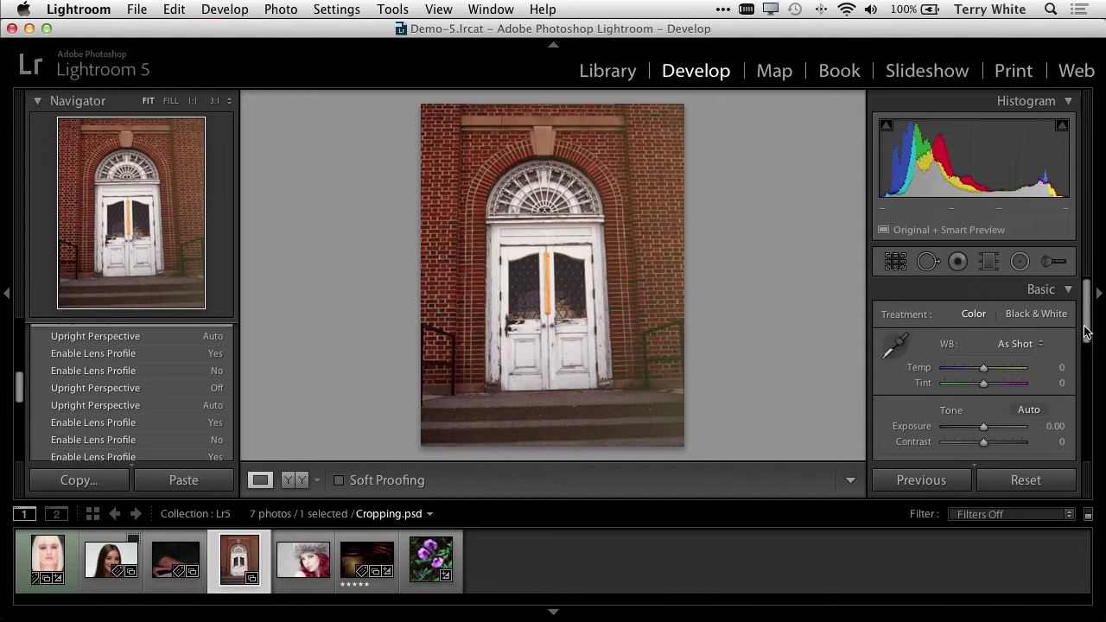
left_click_drag(1086, 330, 1091, 451)
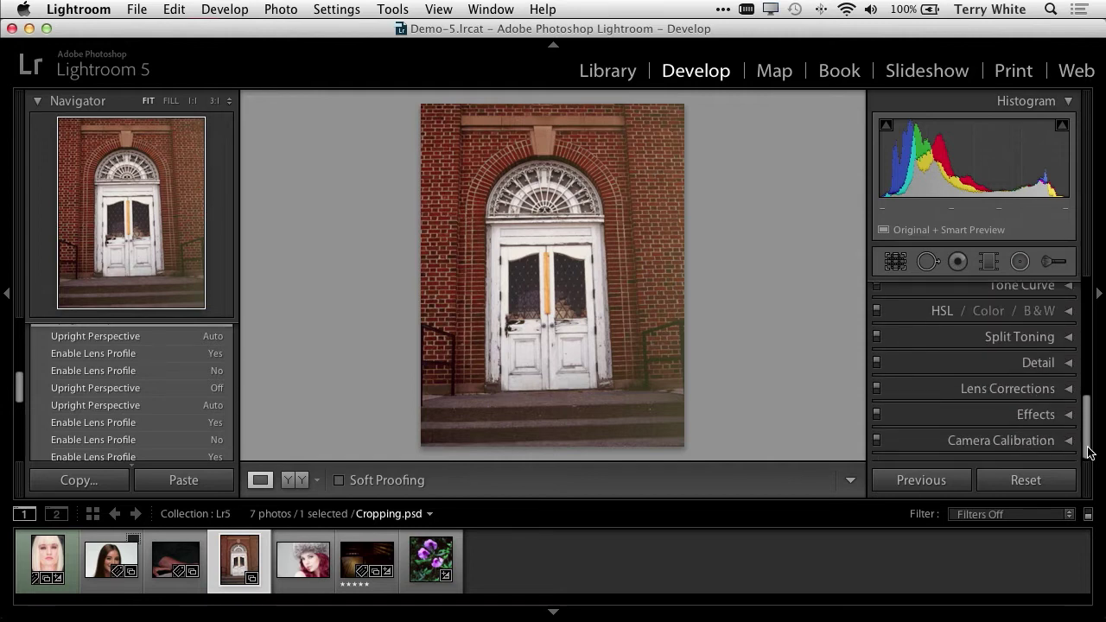
left_click(1067, 389)
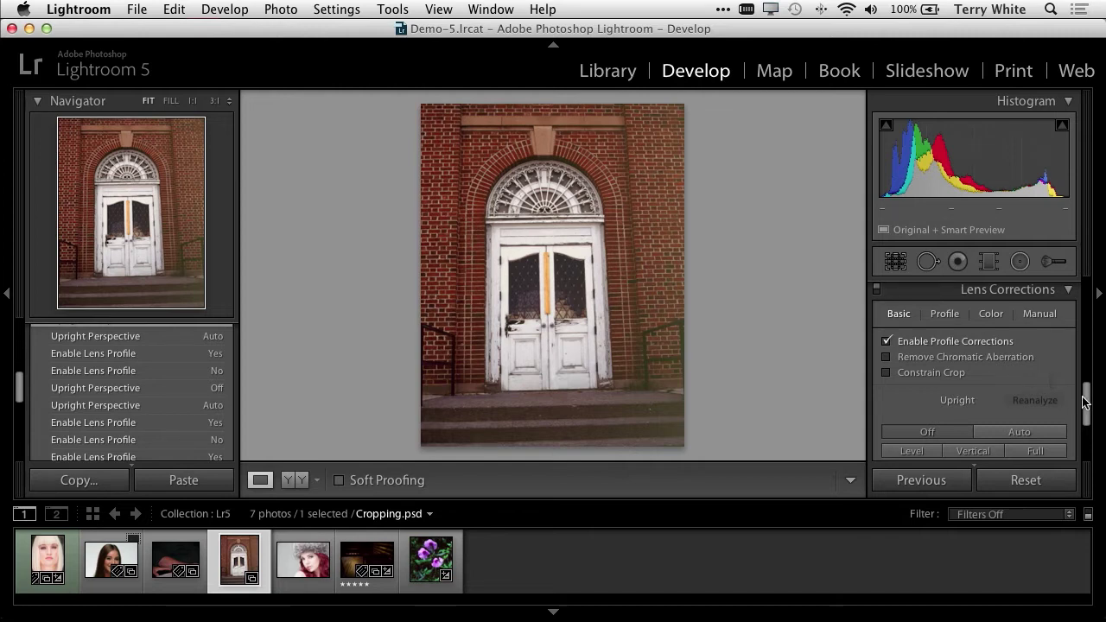
left_click_drag(1089, 403, 1088, 421)
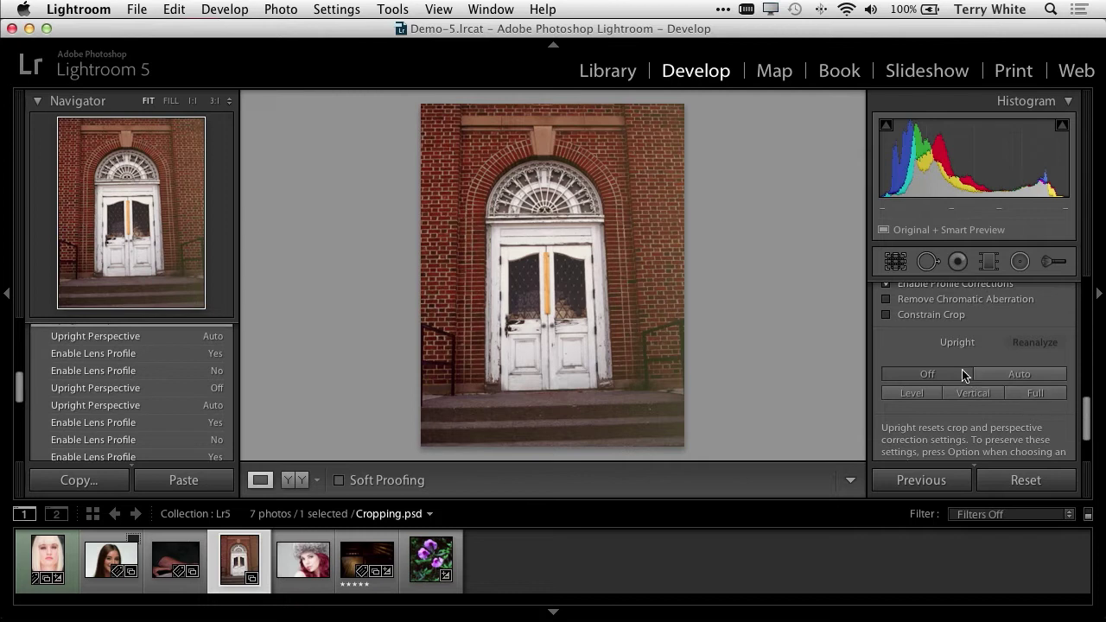
- Compare Upright Level, Vertical and Full corrections on the doorway, leaving none applied
left_click(913, 393)
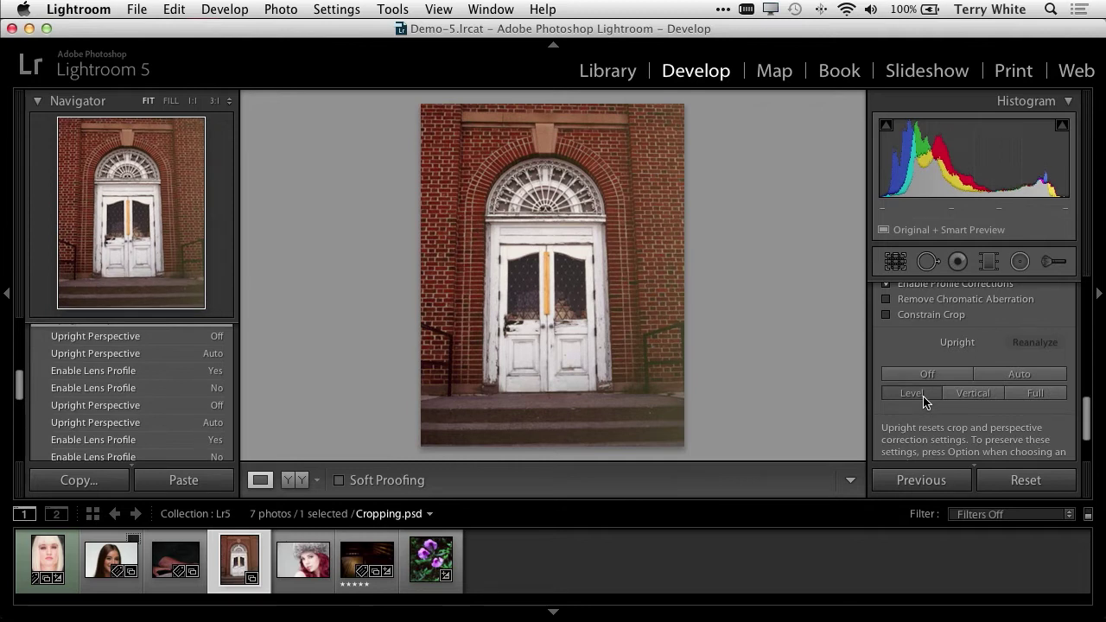
left_click(975, 394)
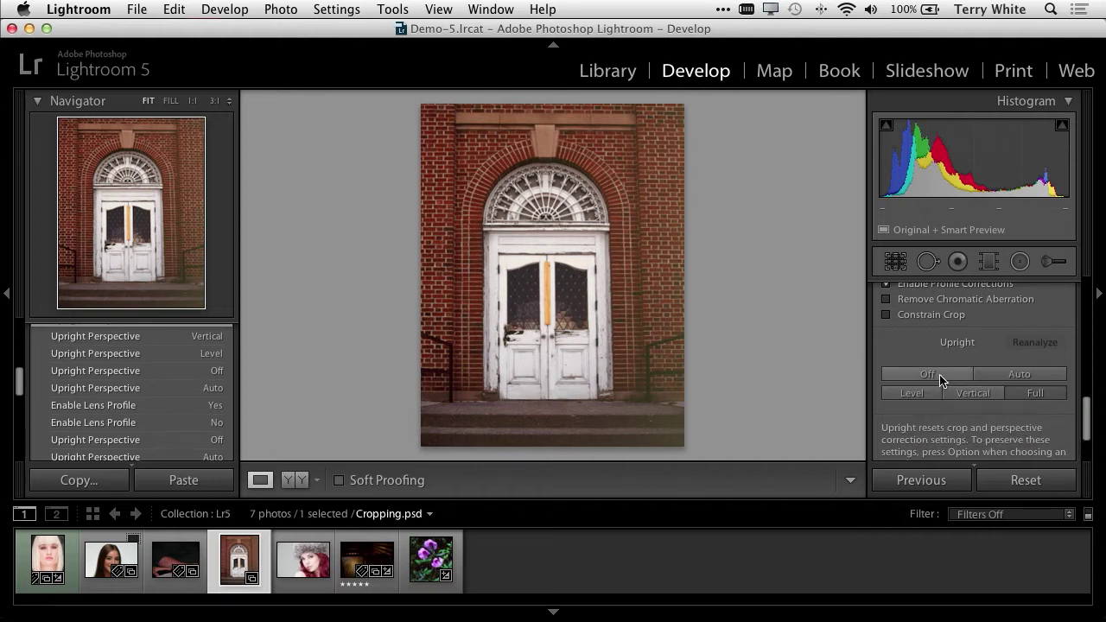
left_click(941, 382)
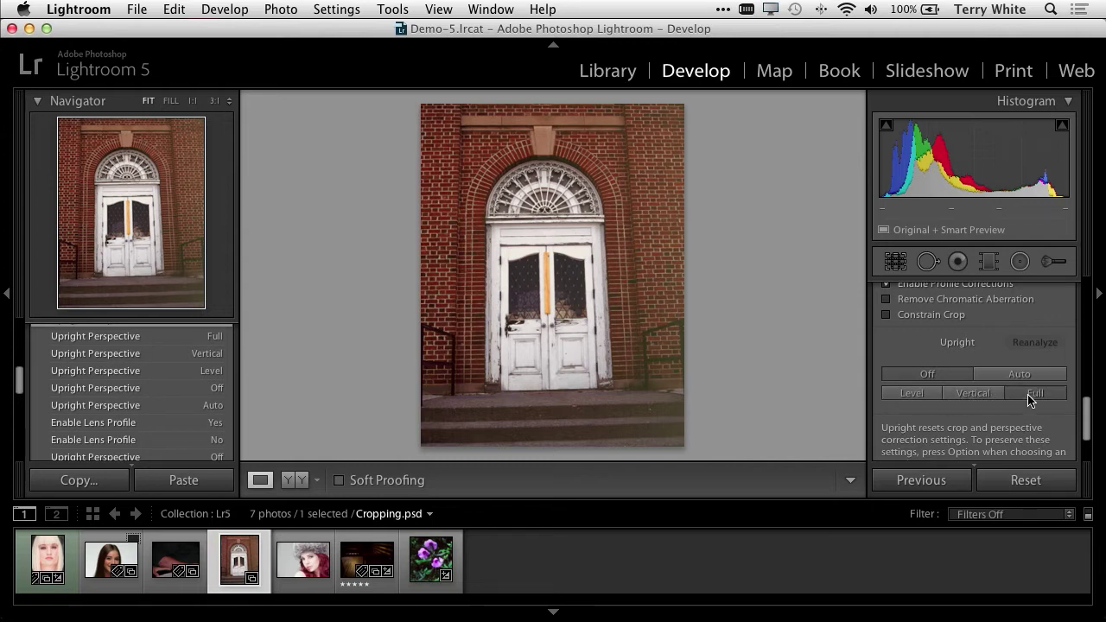
left_click(927, 377)
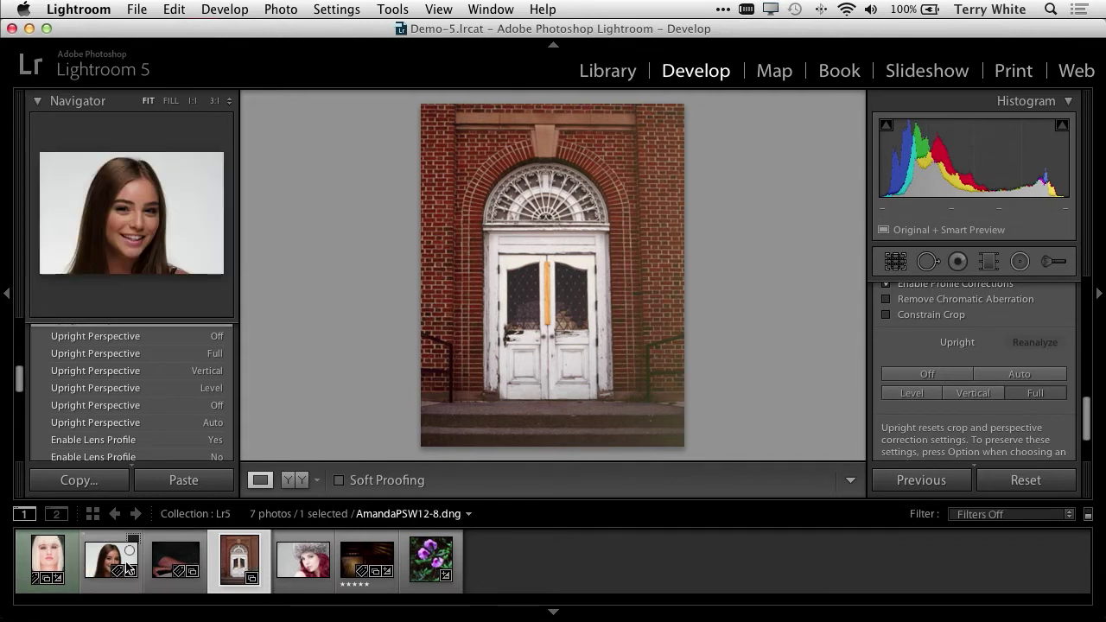
- Heal the tattoo on Arm Tattoo.jpg with Spot Removal, then switch to _TLW1965.dng
left_click(160, 566)
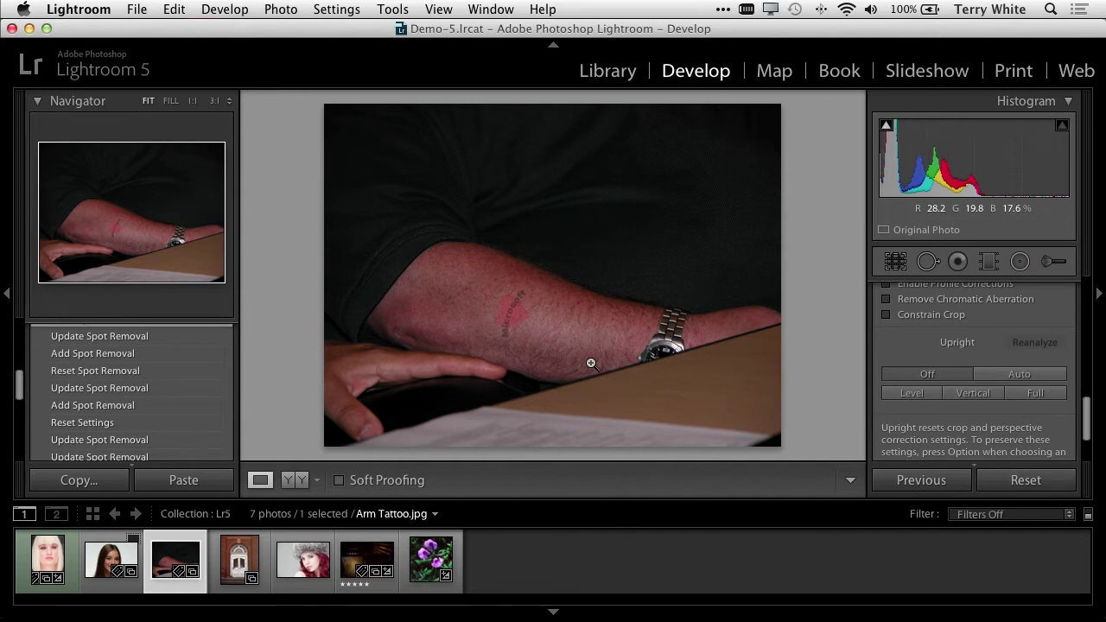
left_click(928, 261)
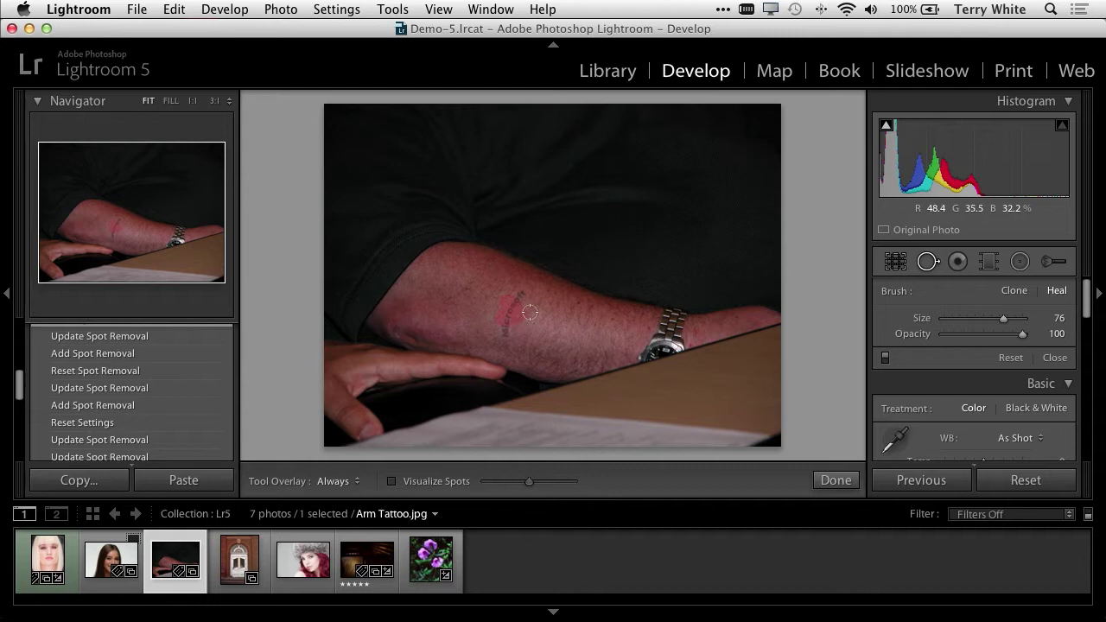
left_click(521, 294)
mouse_move(520, 294)
left_mouse_down()
mouse_move(502, 312)
mouse_move(503, 335)
mouse_move(524, 313)
mouse_move(514, 315)
mouse_move(567, 327)
left_mouse_up()
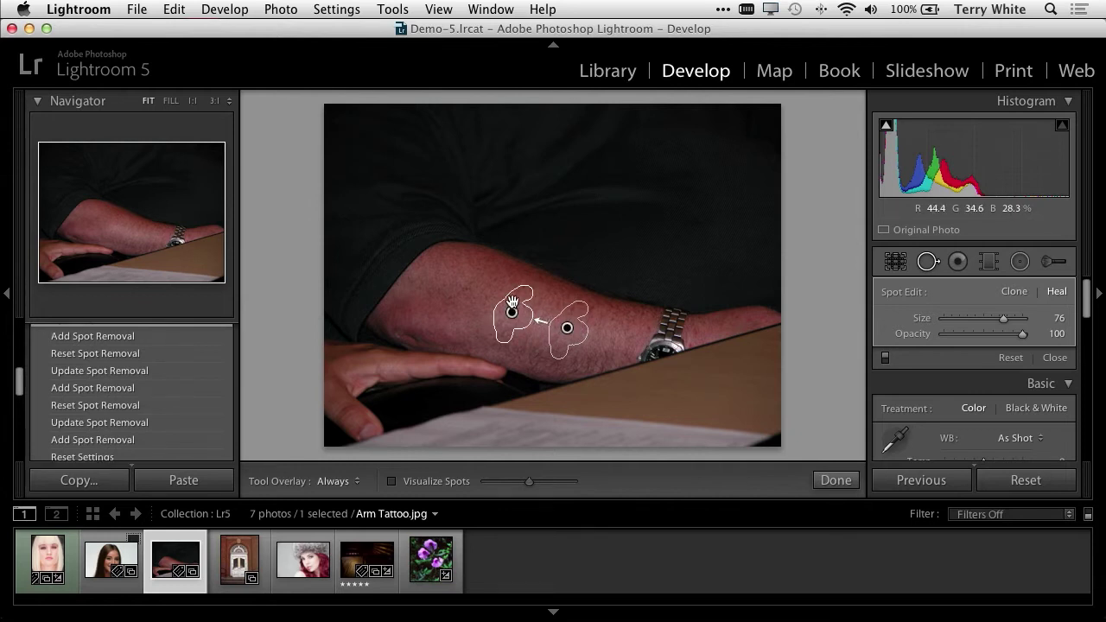
mouse_move(504, 300)
left_mouse_down()
mouse_move(501, 315)
mouse_move(522, 320)
left_mouse_up()
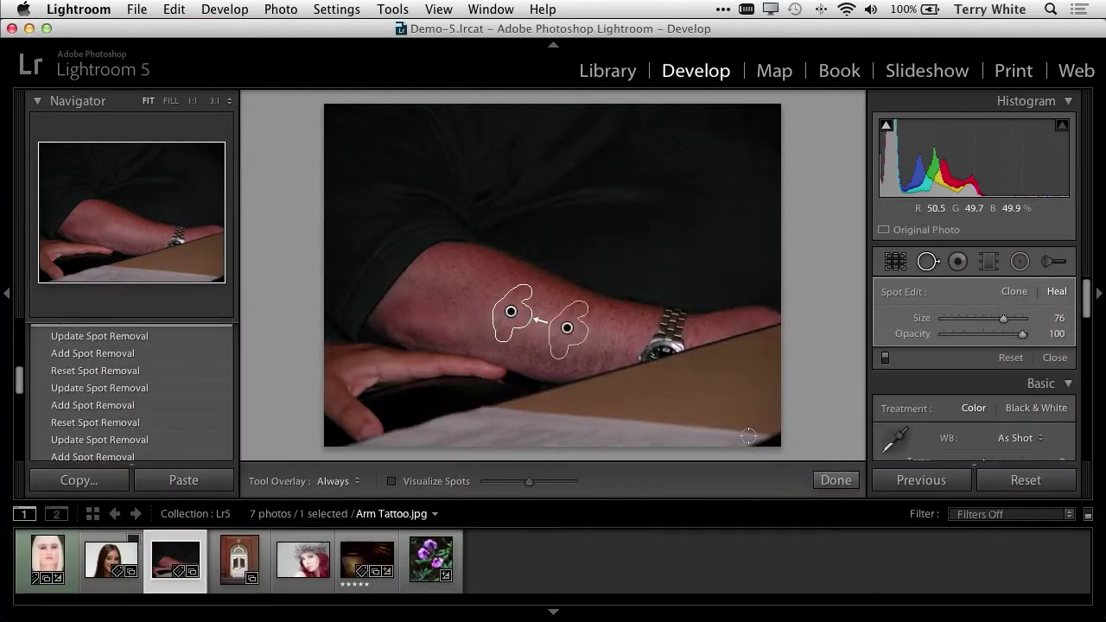
left_click(380, 567)
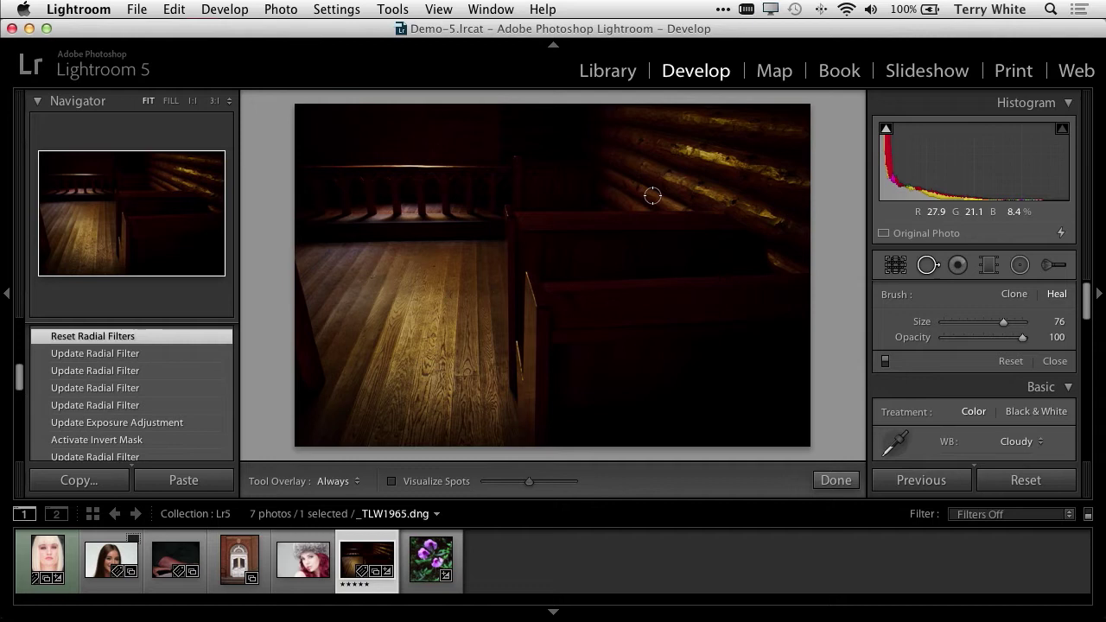
- Add an inverted radial filter over the railing, enlarge it, and raise Exposure to about 2.17
left_click(1019, 265)
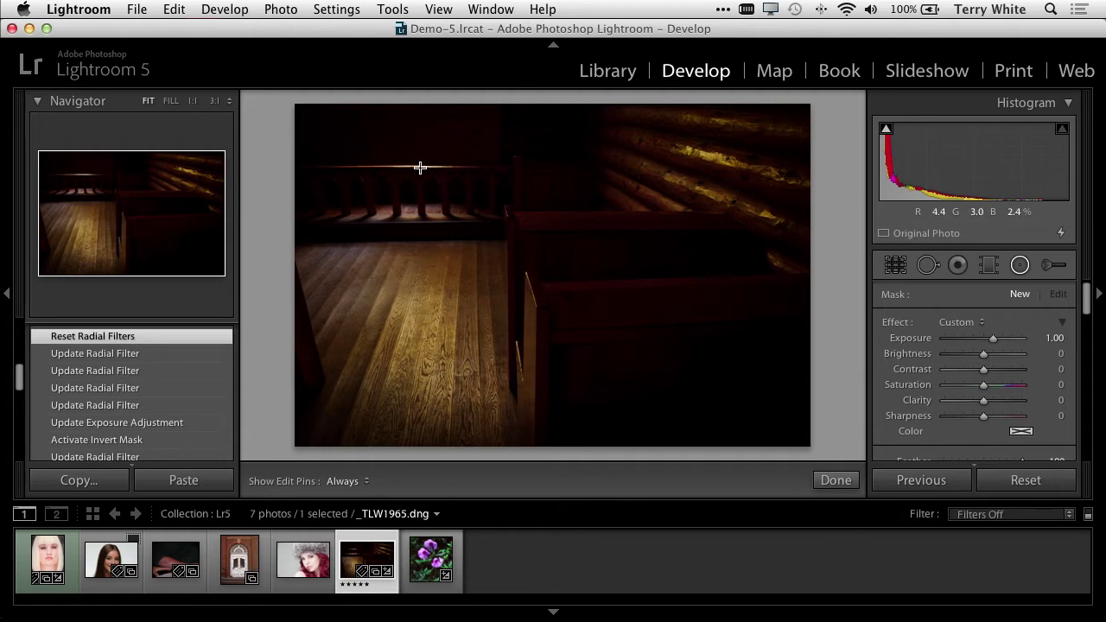
left_click_drag(419, 168, 488, 211)
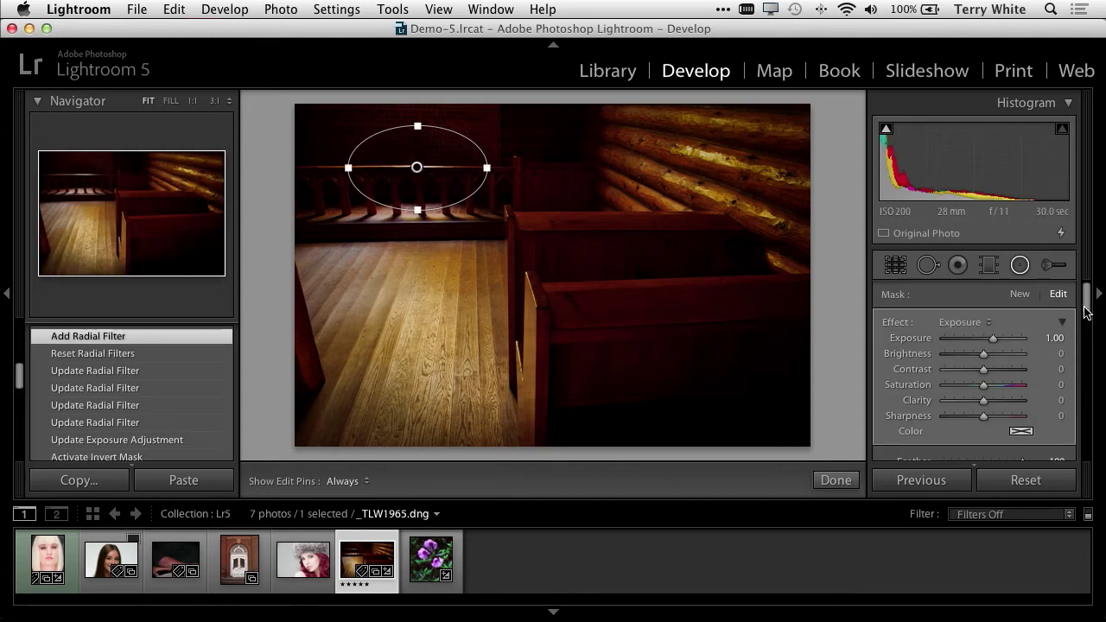
left_click_drag(1086, 313, 1088, 332)
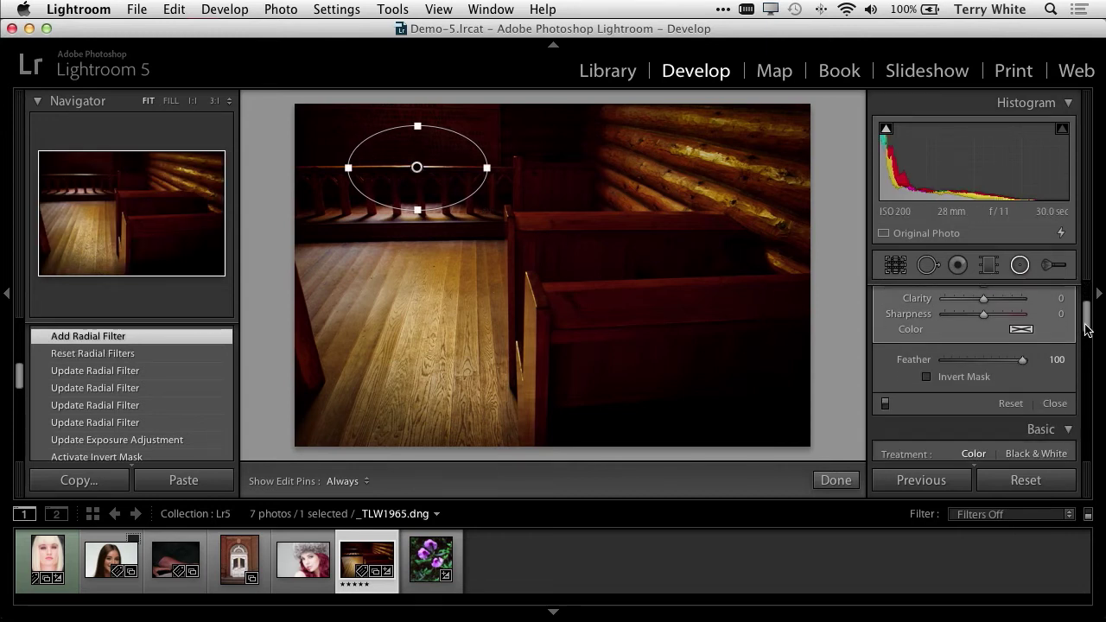
left_click(928, 378)
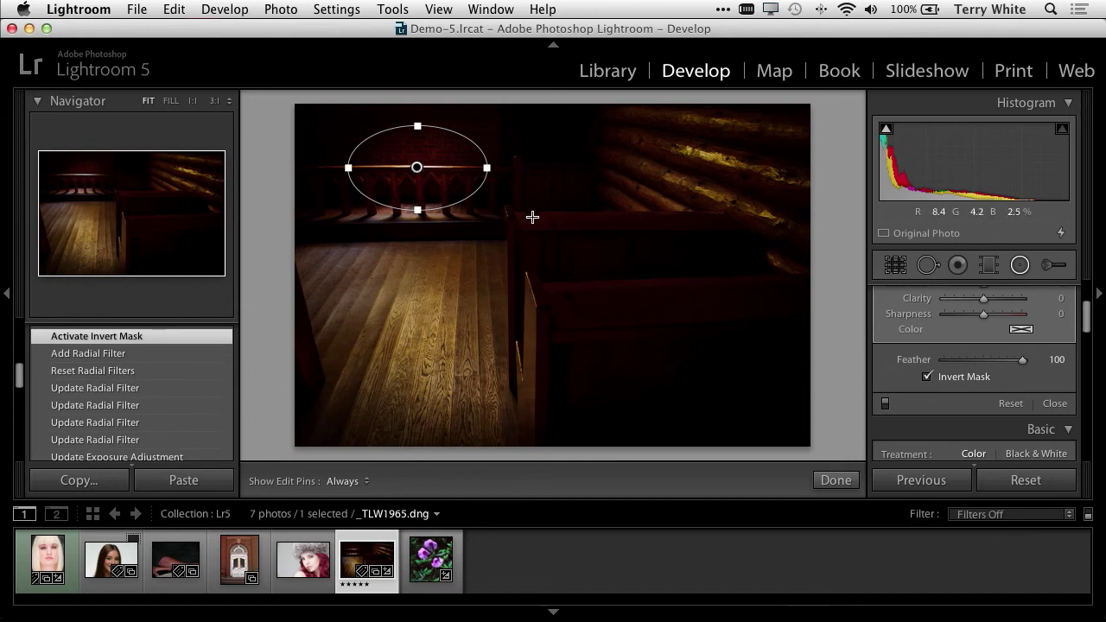
left_click_drag(487, 172, 497, 183)
left_click_drag(417, 125, 417, 108)
scroll(994, 303, "up", 3)
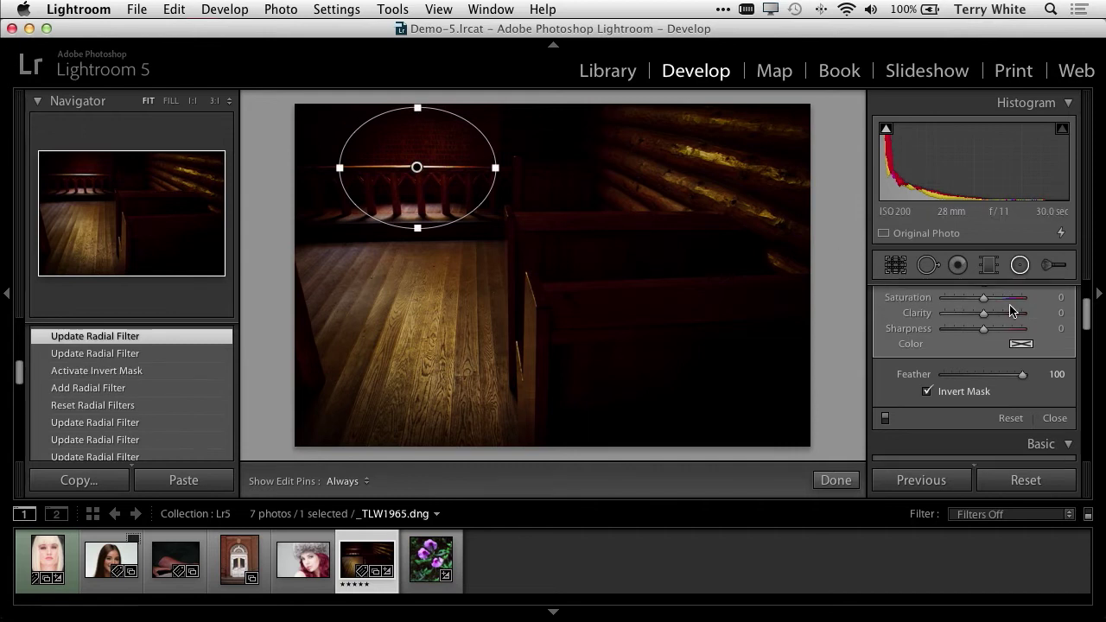
left_click_drag(994, 320, 1006, 322)
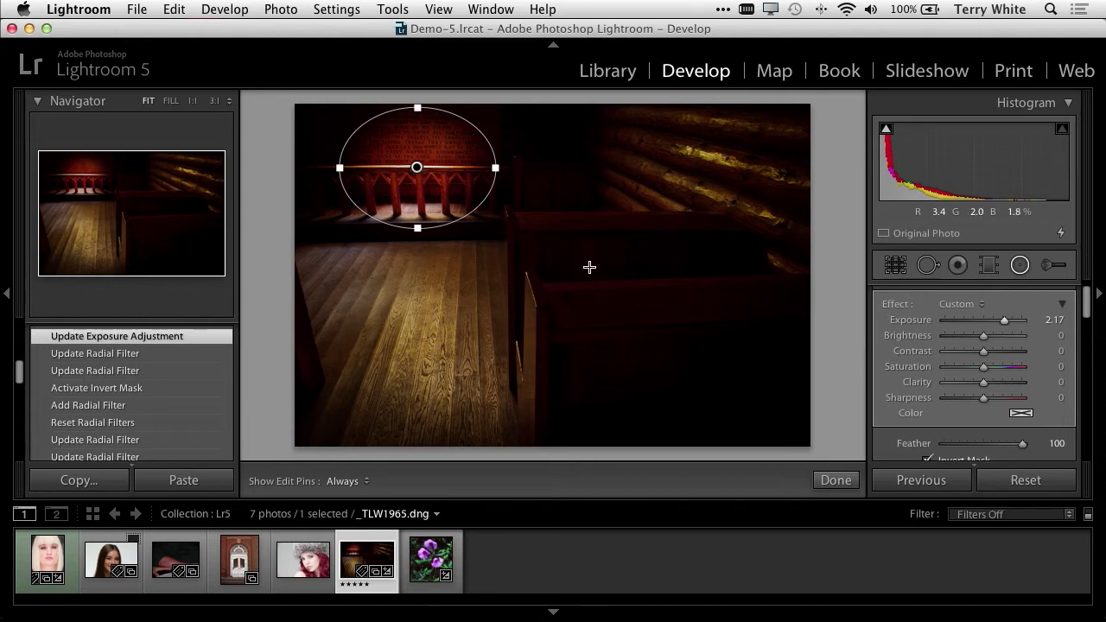
- Add a second inverted radial filter on the bench with Exposure about 2.95
left_click(602, 340)
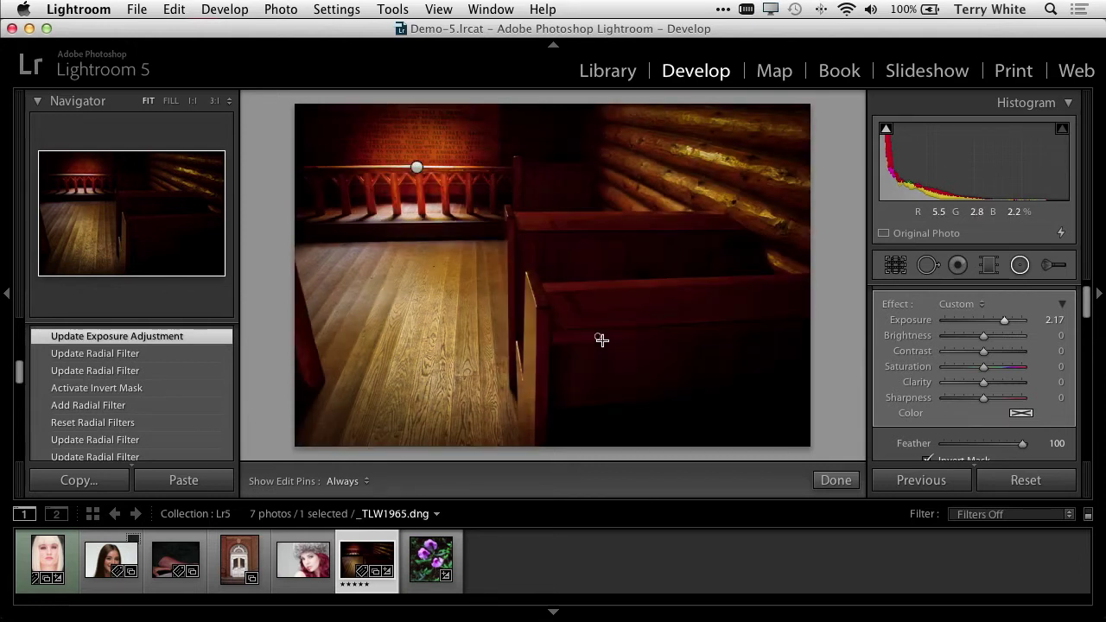
left_click_drag(602, 340, 684, 383)
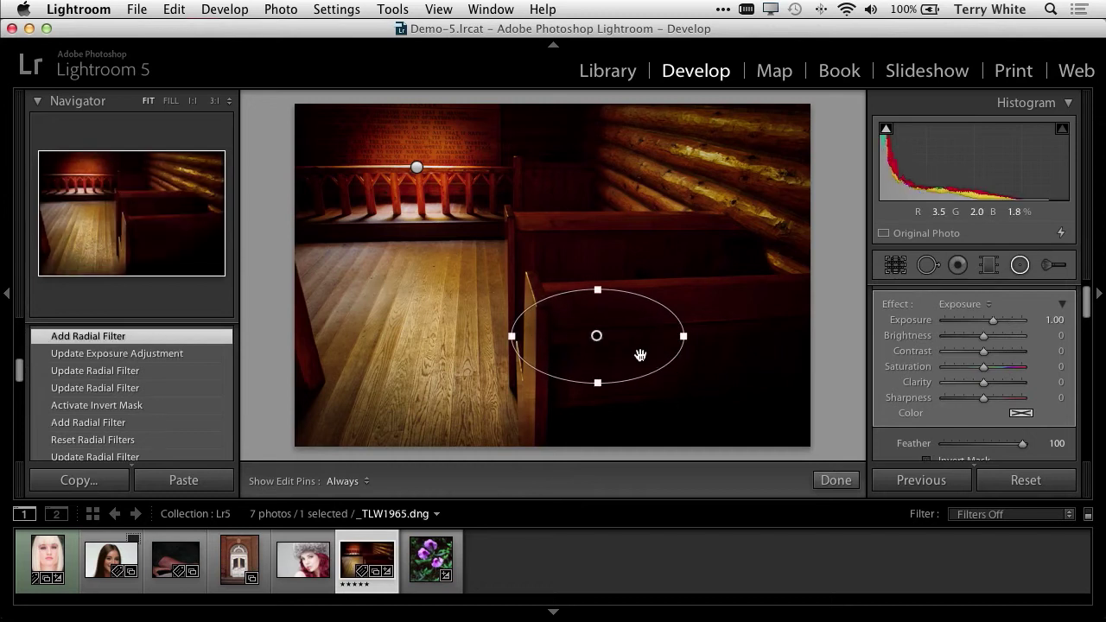
left_click_drag(641, 356, 709, 394)
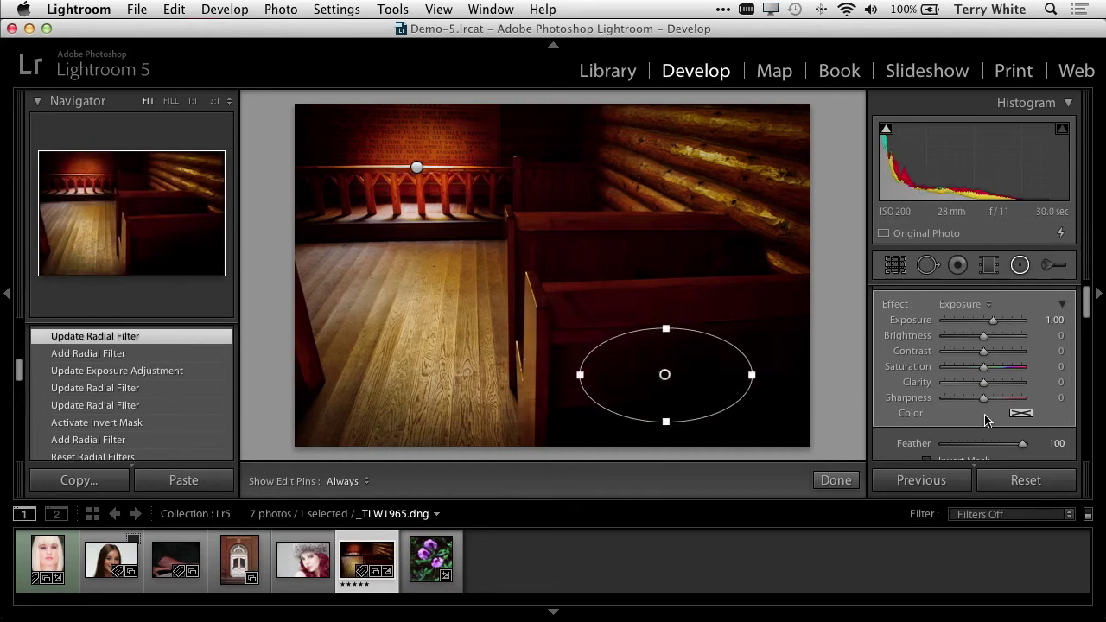
scroll(986, 421, "down", 1)
left_click(928, 449)
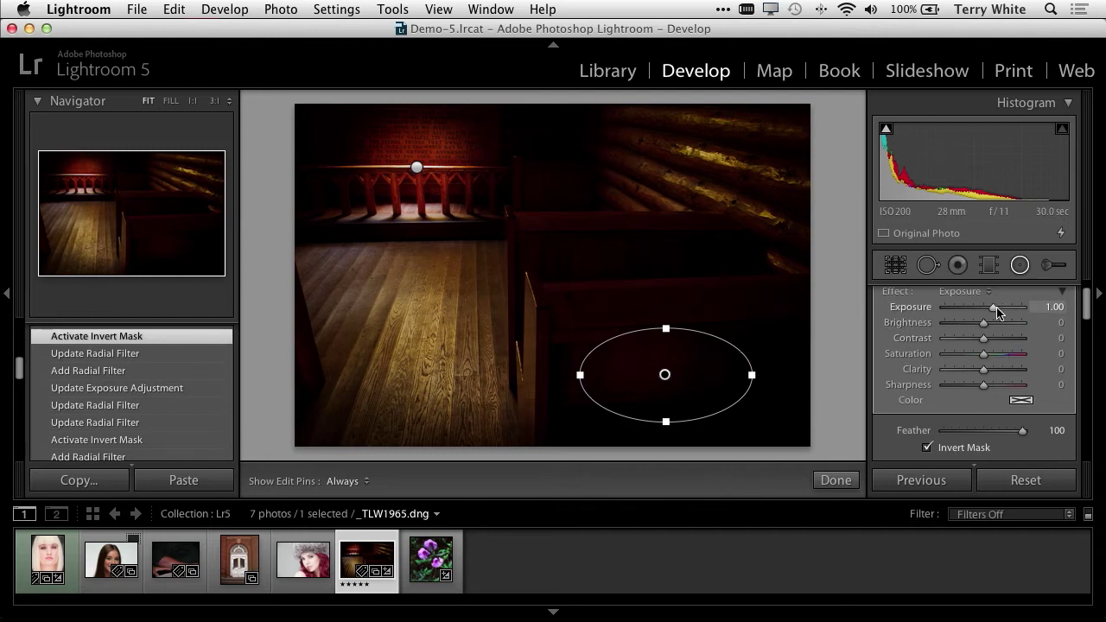
left_click_drag(995, 307, 1011, 309)
left_click_drag(721, 385, 758, 328)
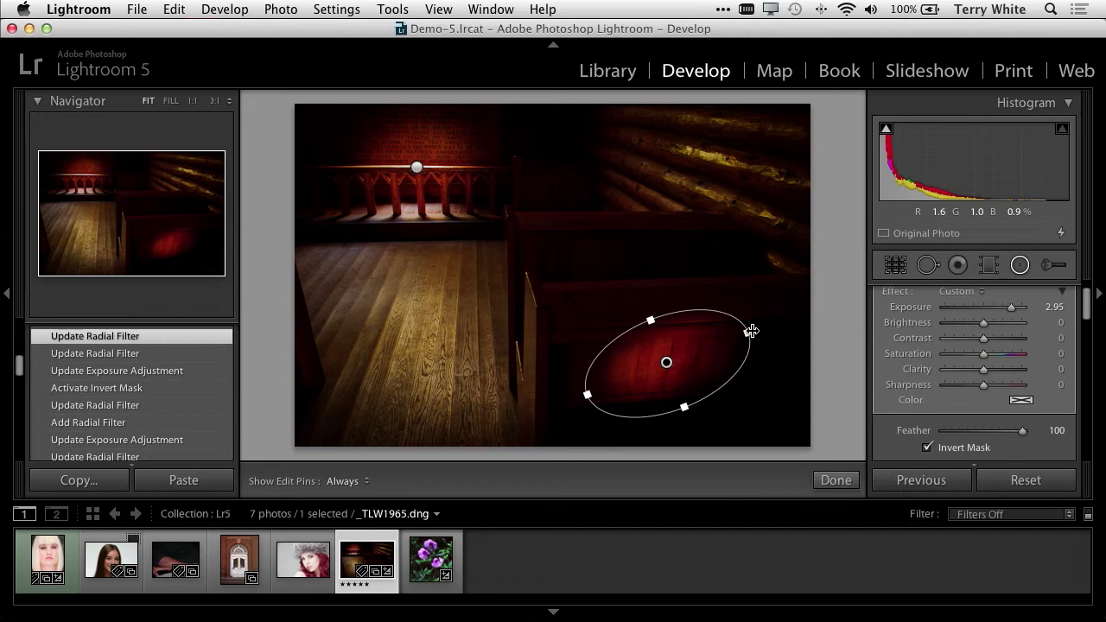
- Send the flower photo 06_CSR.jpg from Loupe view to Photoshop CC using Edit Original
key("g")
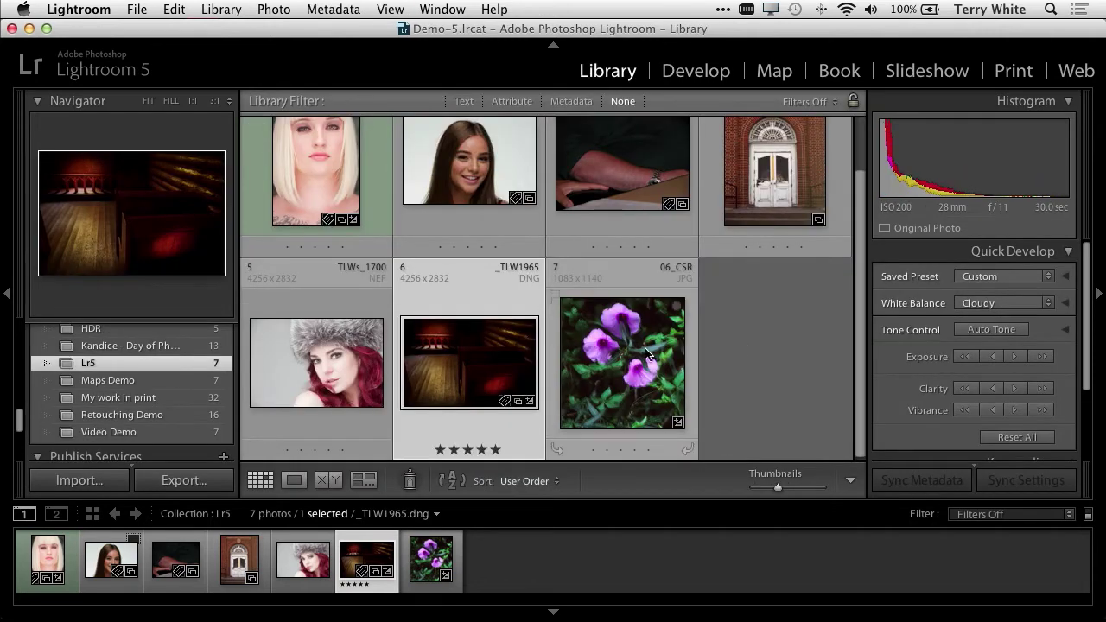
left_click(682, 354)
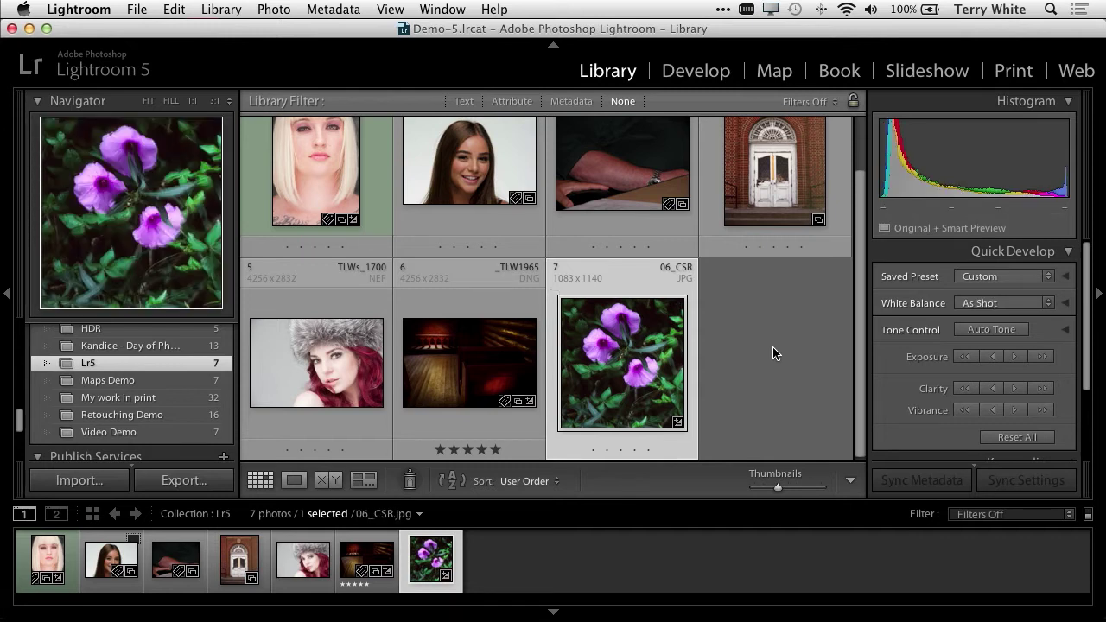
key("e")
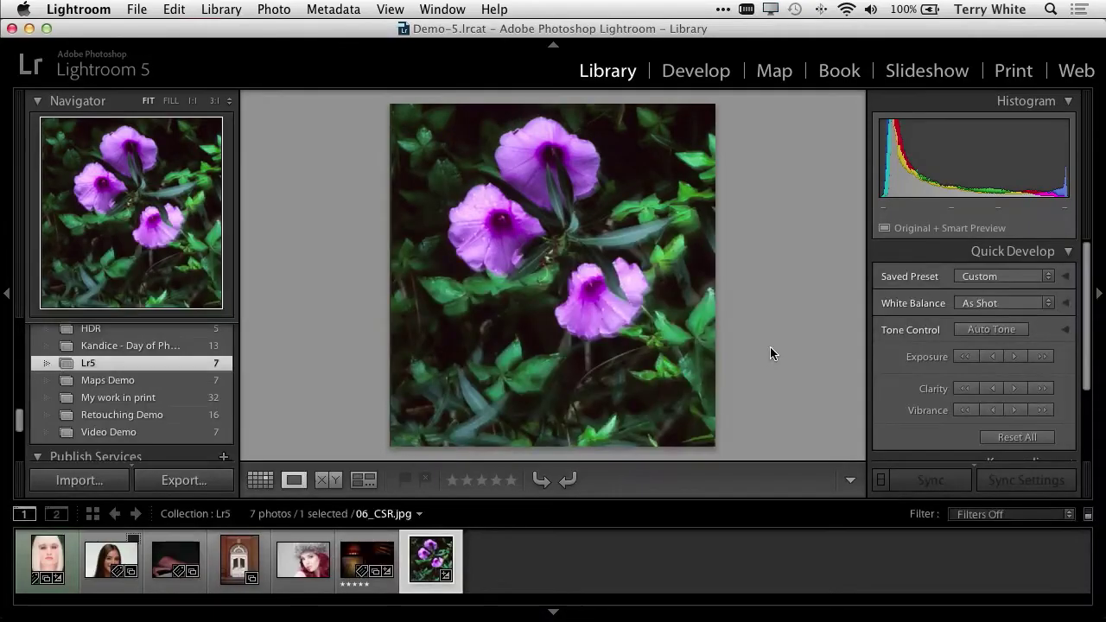
key("super+e")
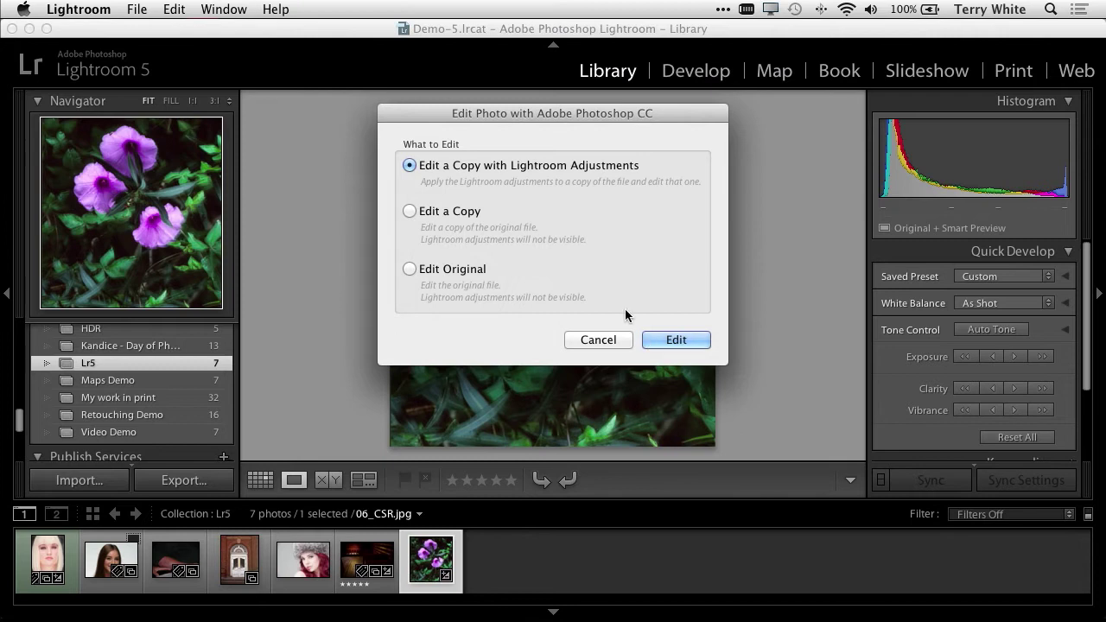
left_click(473, 269)
- Apply Sharpen > Shake Reduction to 06_CSR.jpg after comparing the preview on and off
left_click(676, 339)
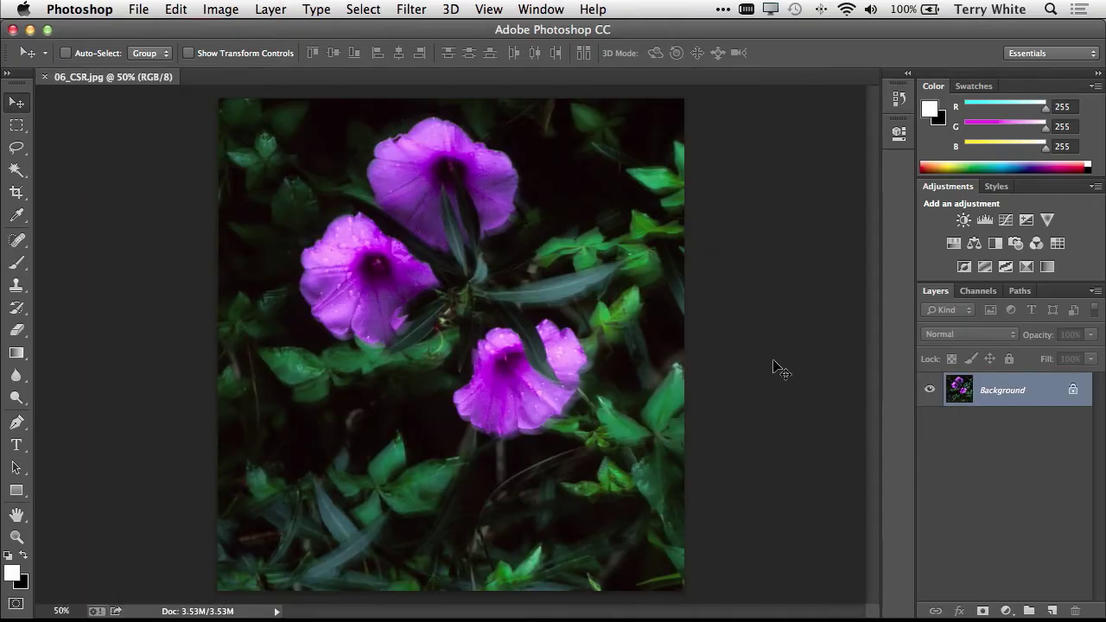
left_click(418, 11)
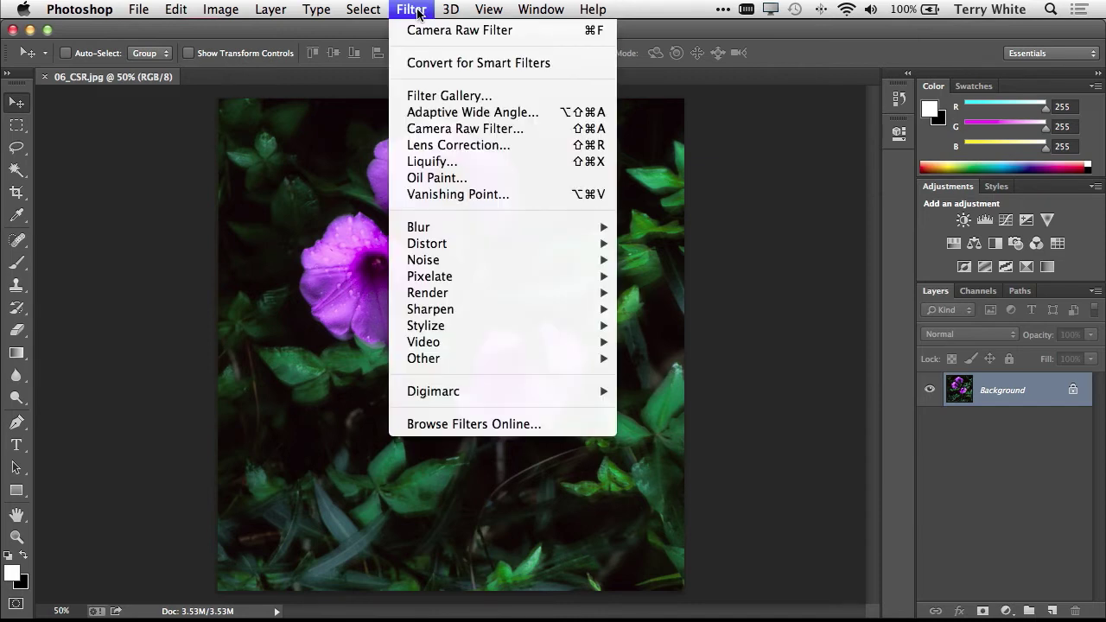
mouse_move(482, 294)
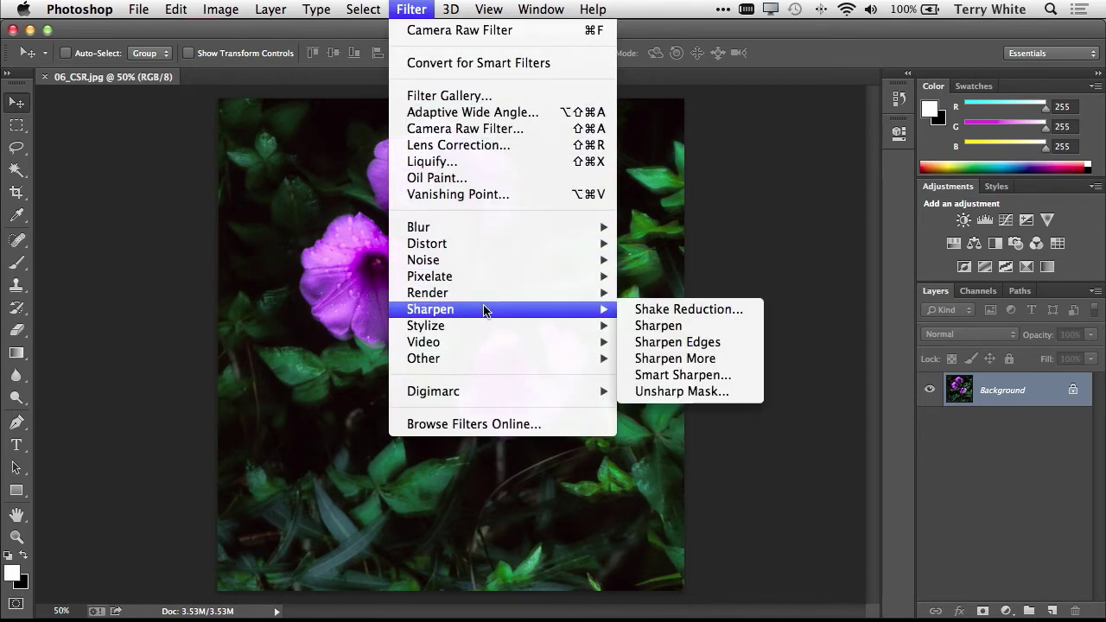
left_click(682, 310)
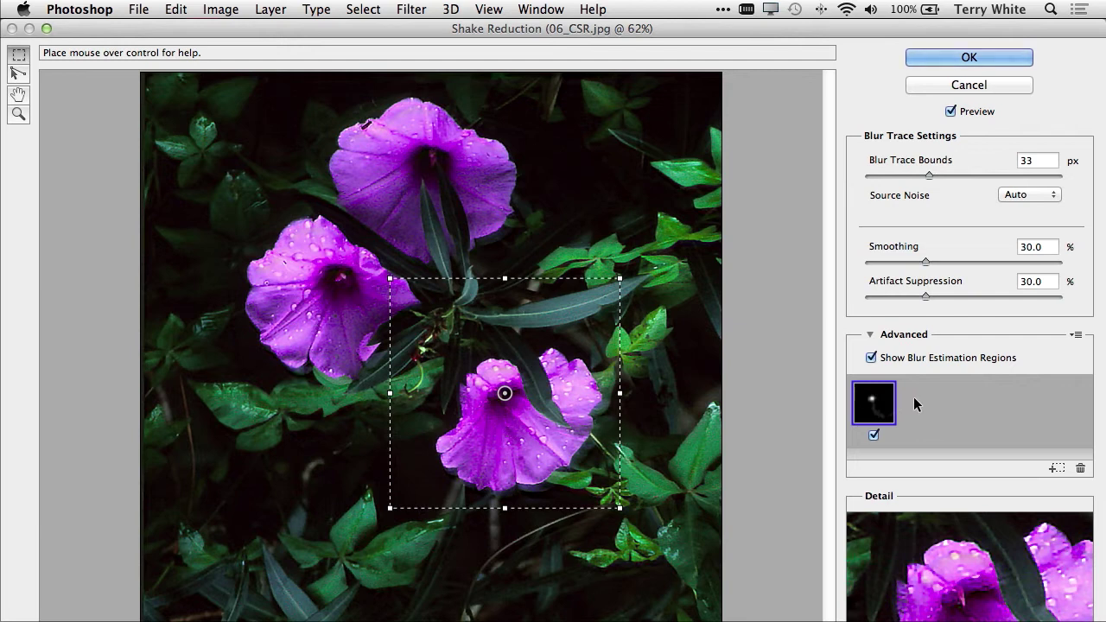
left_click(952, 112)
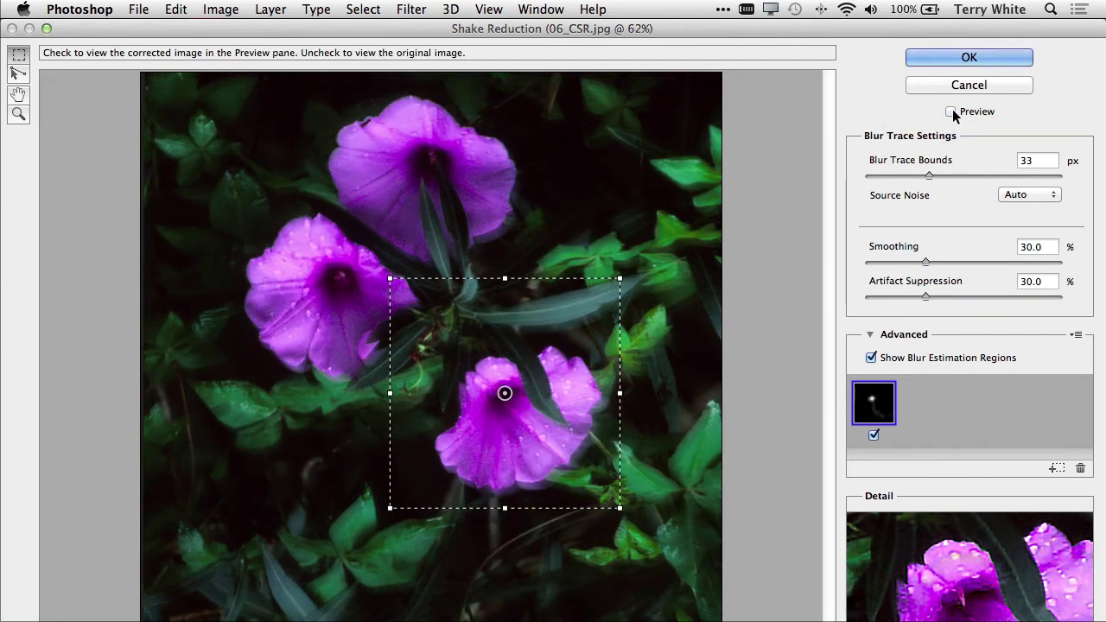
left_click(952, 112)
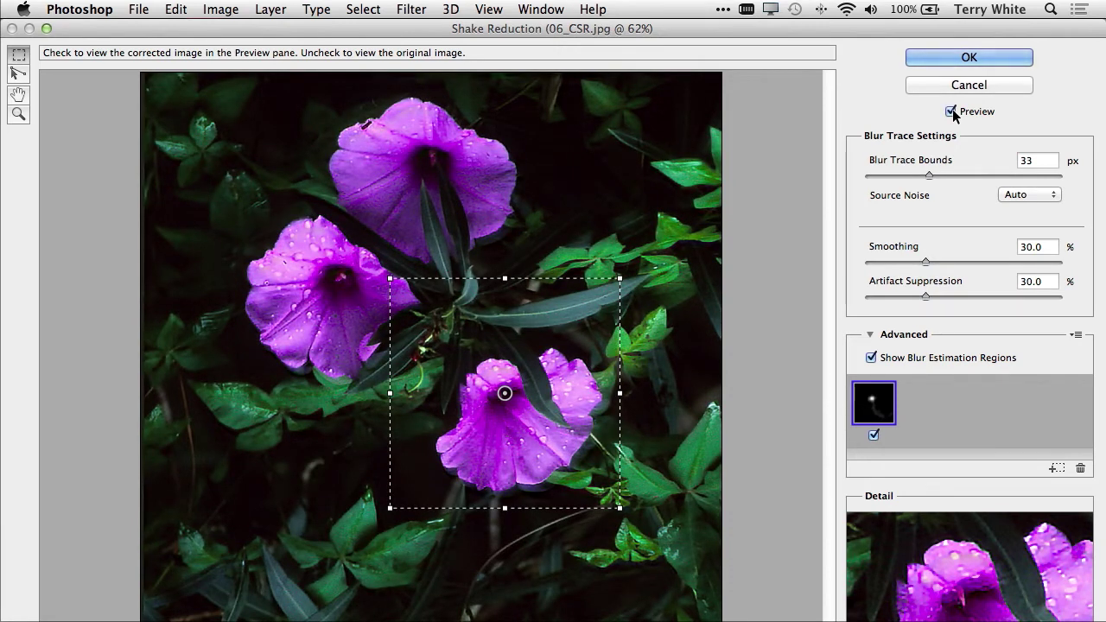
left_click(954, 58)
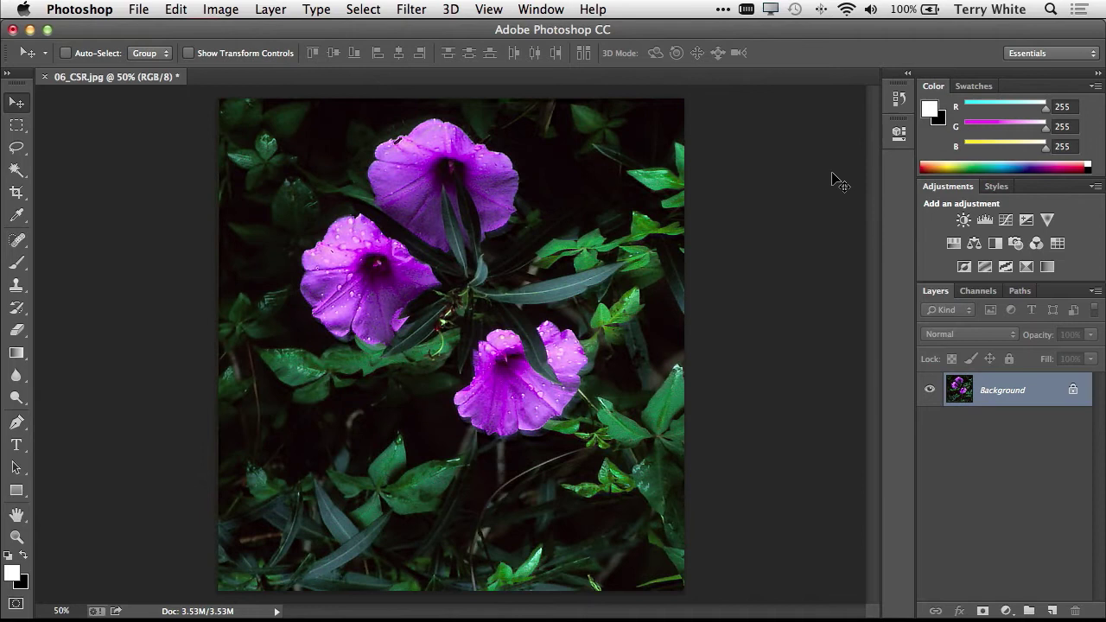
- Save and close 06_CSR.jpg, check its update in Lightroom, then return to Photoshop
key("super+s")
key("super+w")
key("super+Tab")
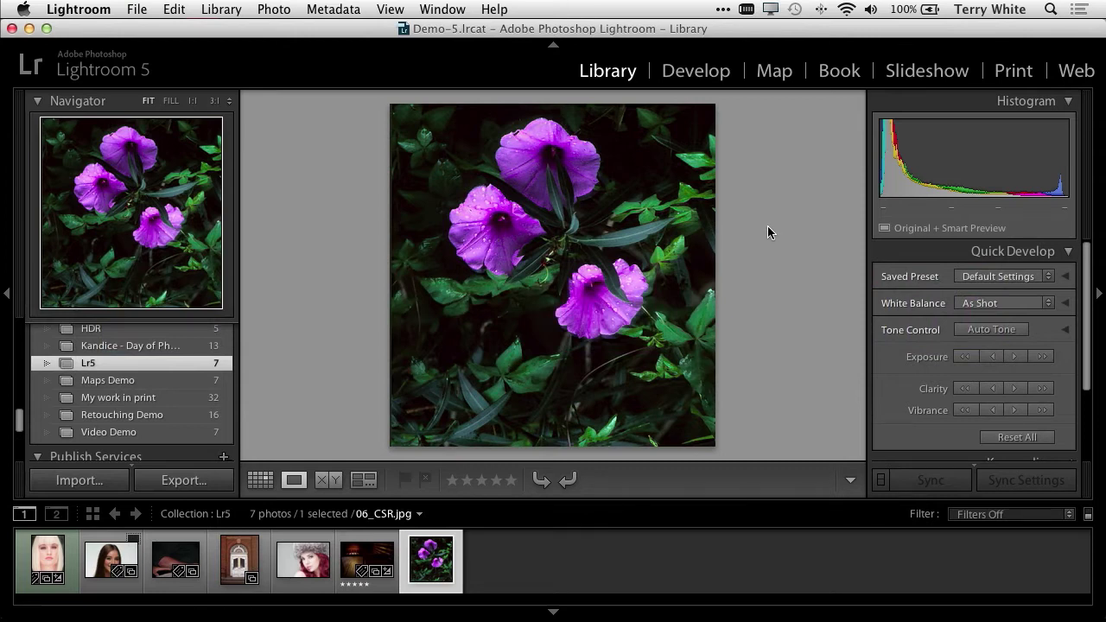
key("super+Tab")
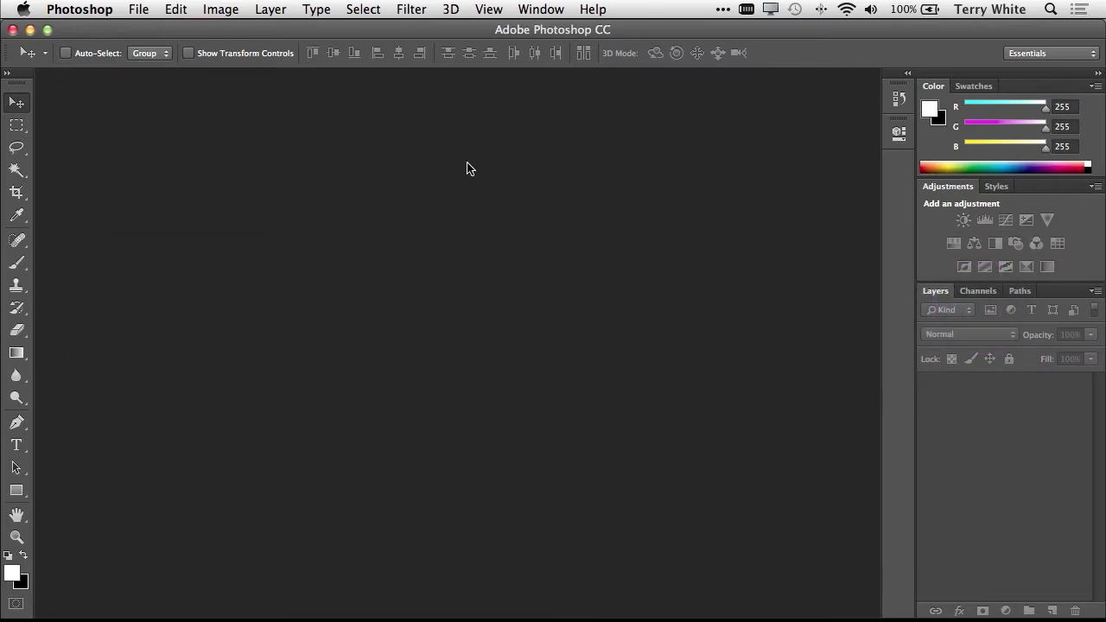
- Open 03_TLW1965.dng through Camera Raw as a Photoshop document
left_click(139, 9)
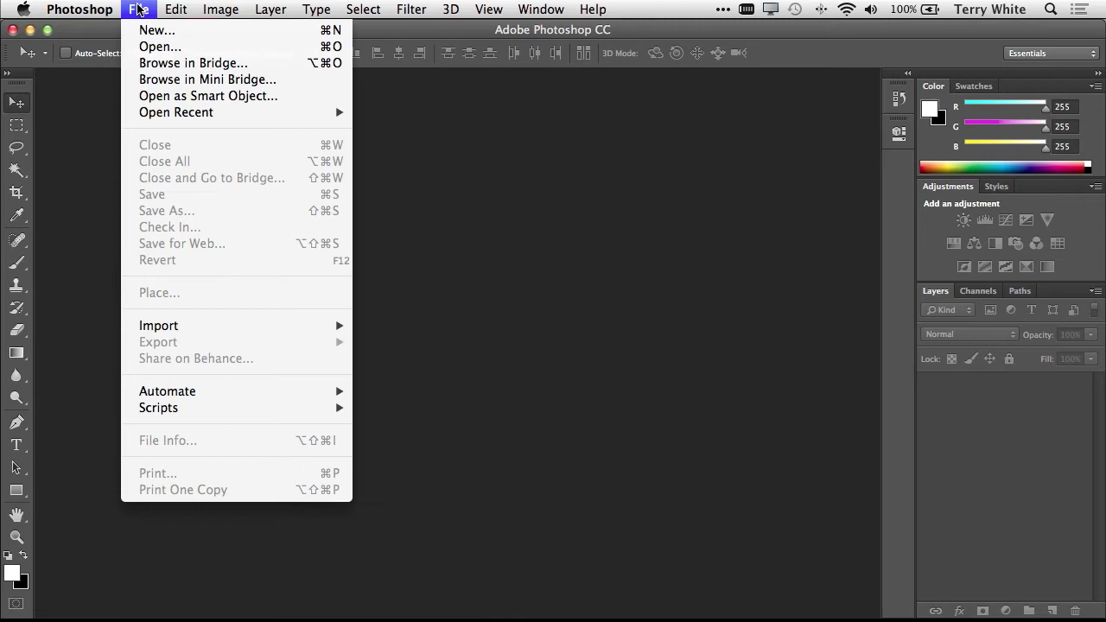
left_click(383, 150)
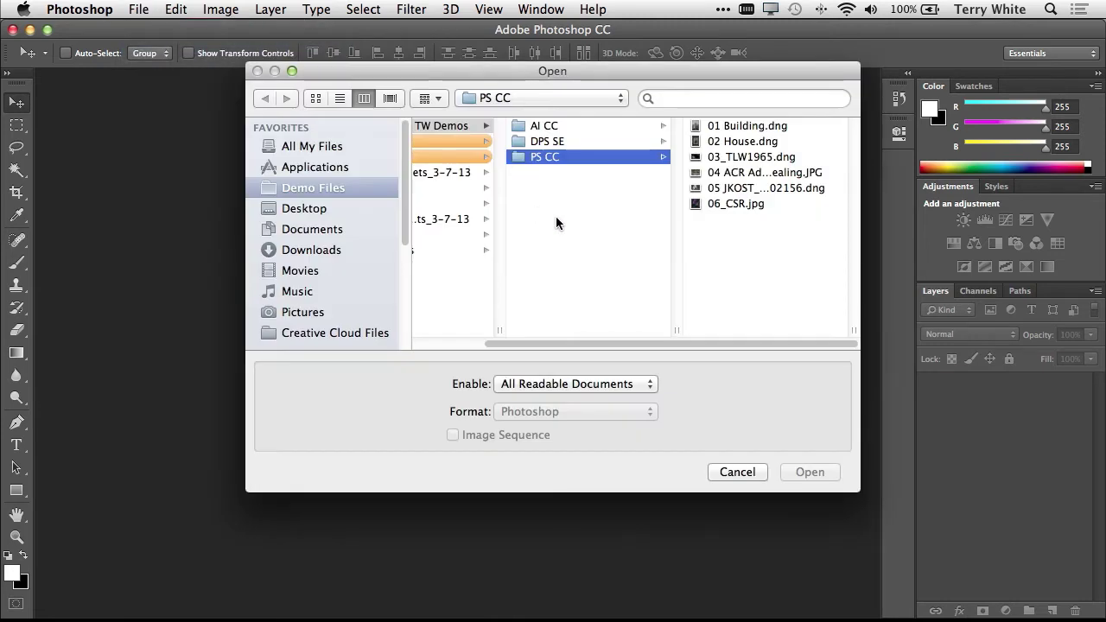
left_click(776, 156)
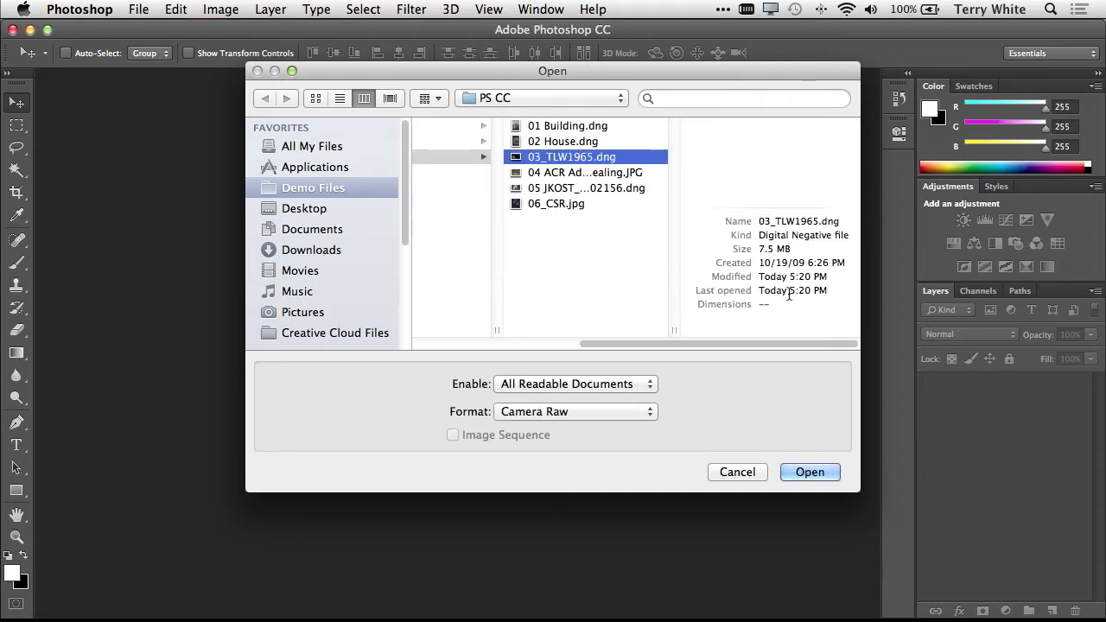
left_click(819, 472)
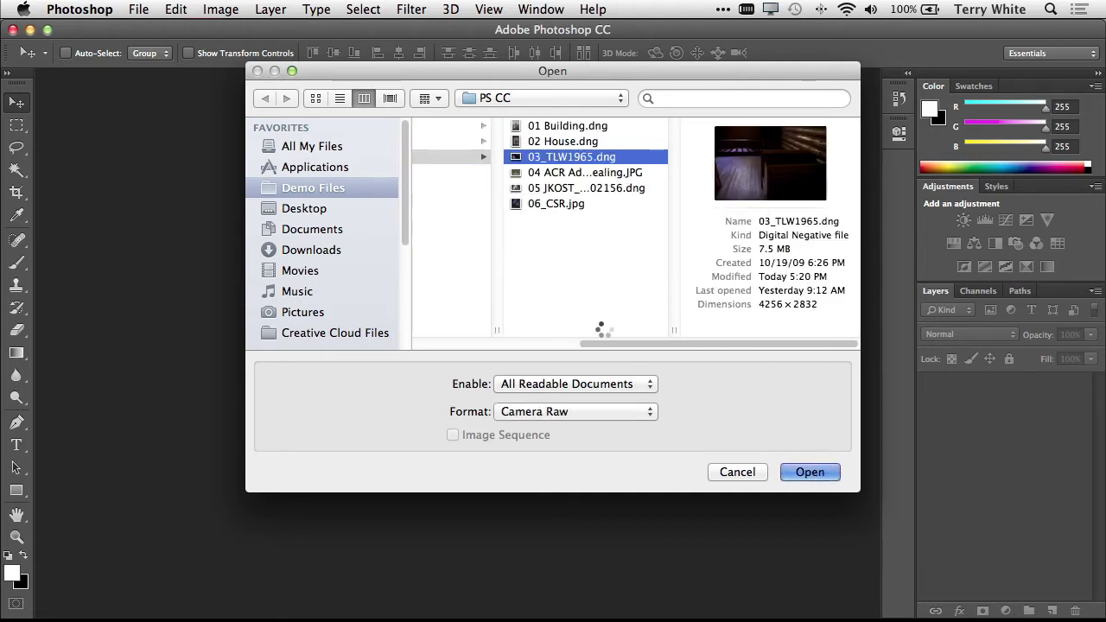
left_click(877, 592)
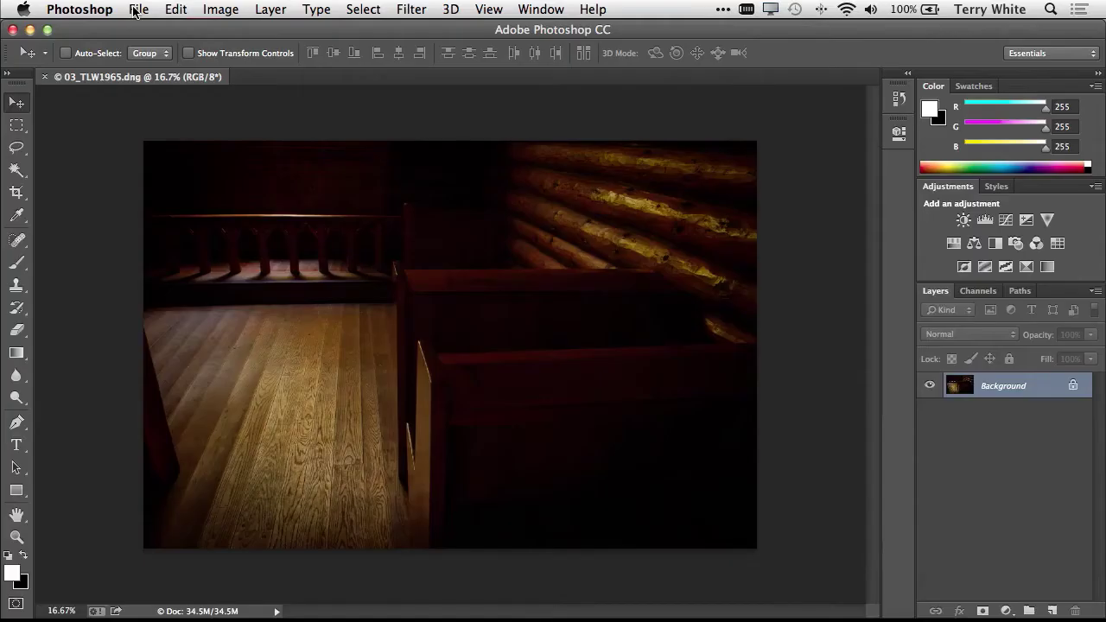
left_click(99, 12)
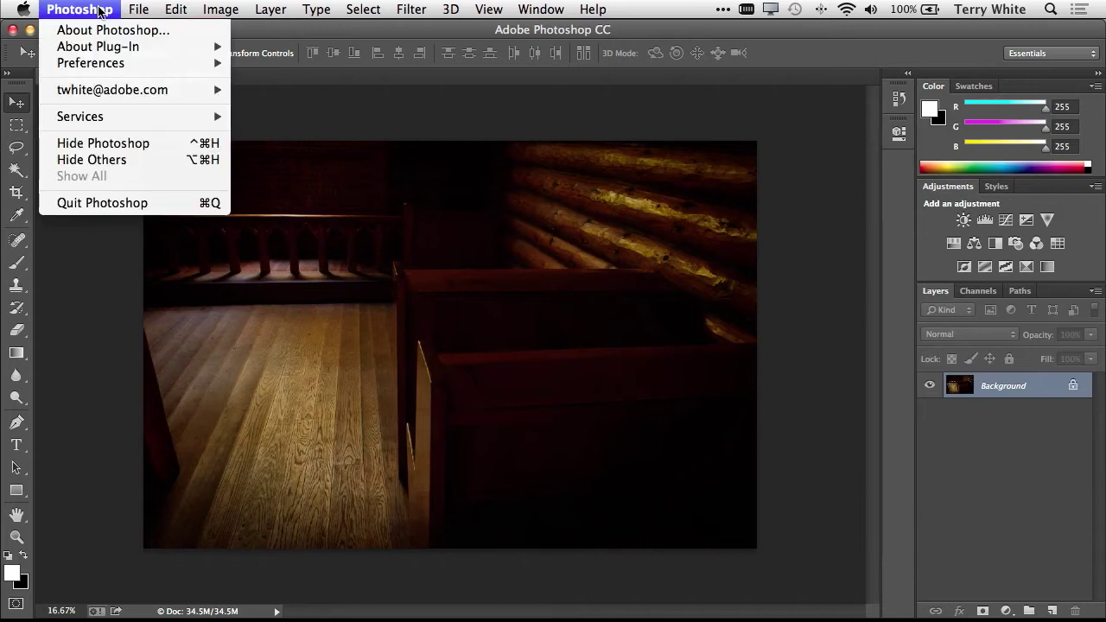
mouse_move(216, 96)
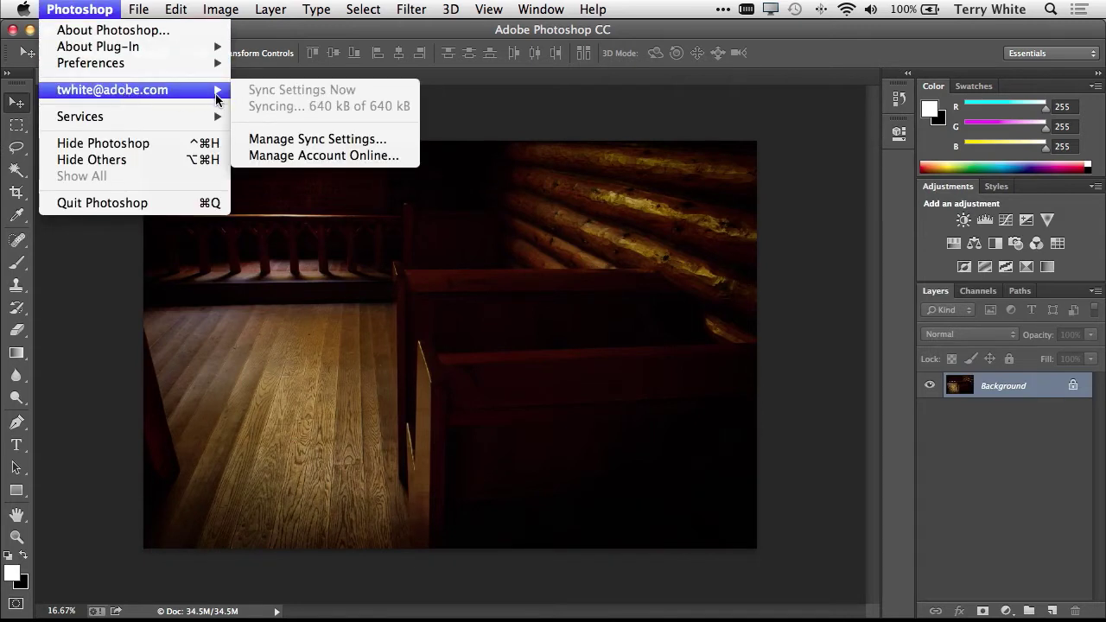
left_click(320, 140)
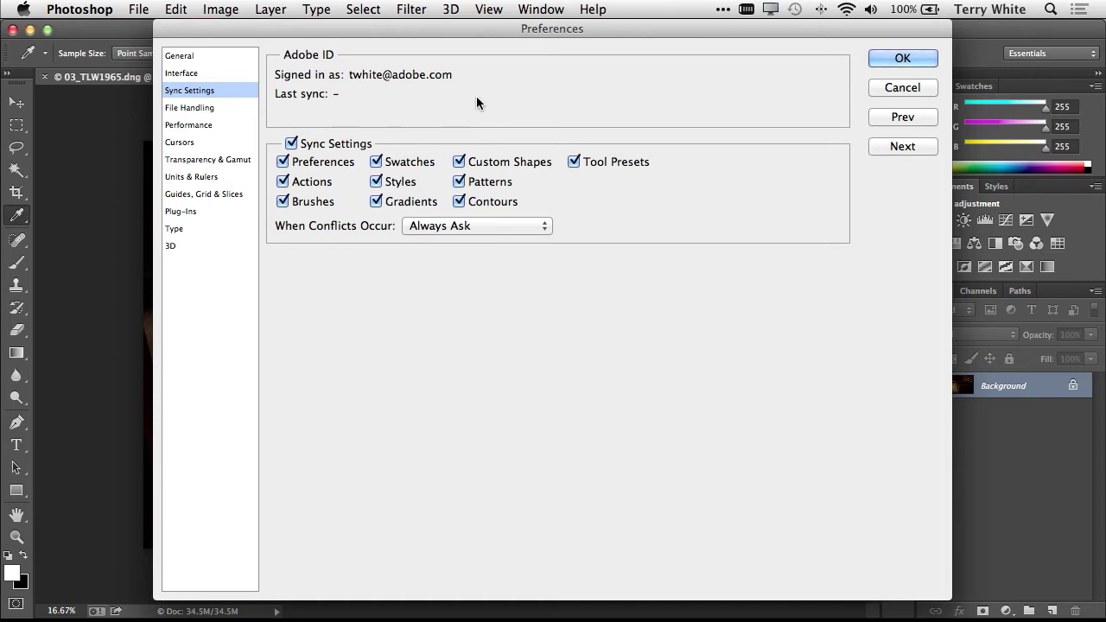
left_click(879, 90)
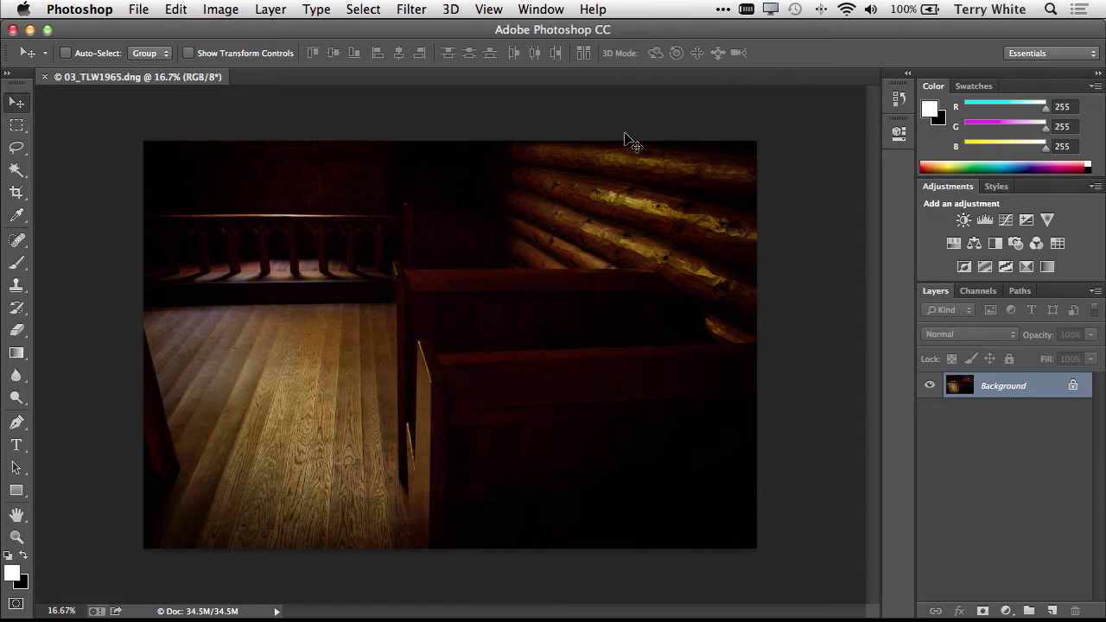
- Apply a Camera Raw Filter with two radial brightenings on the railing and bench
left_click(410, 9)
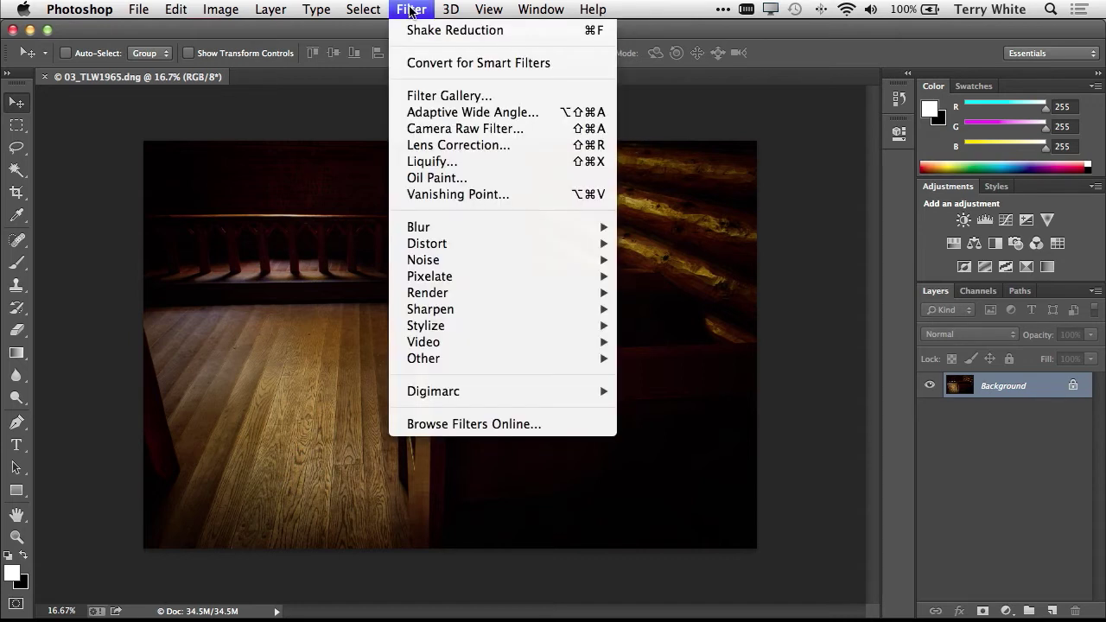
left_click(465, 129)
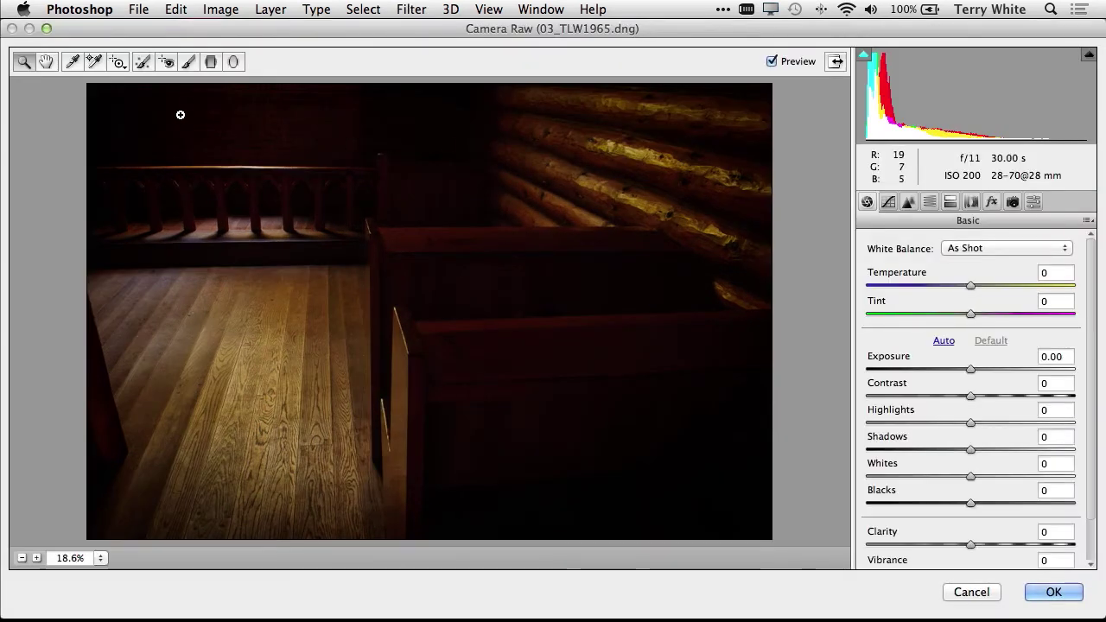
left_click(233, 62)
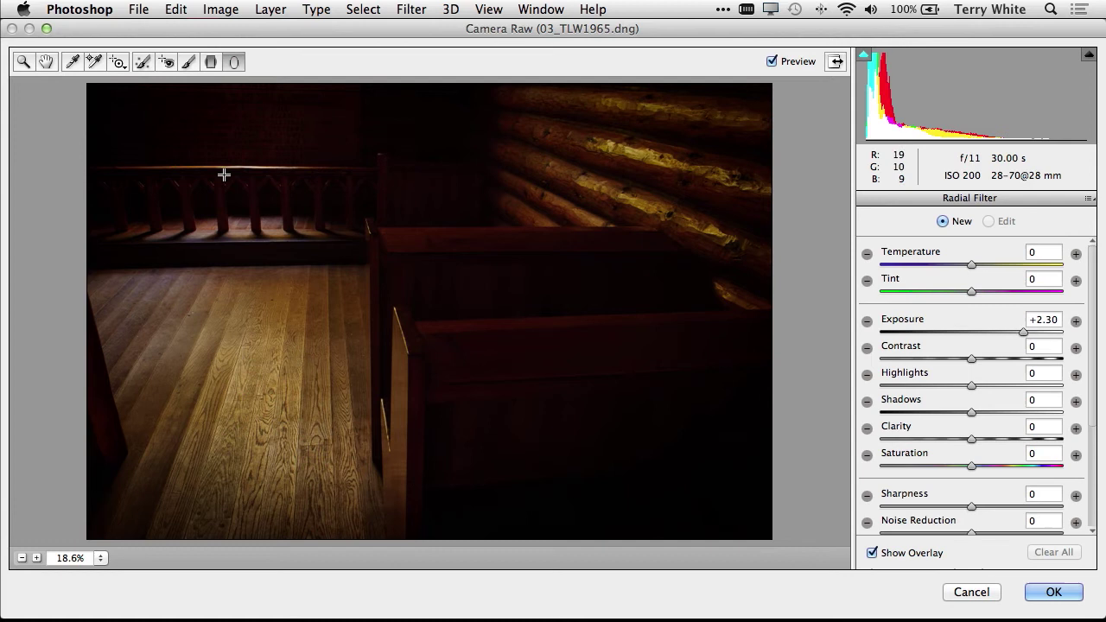
left_click_drag(214, 168, 320, 228)
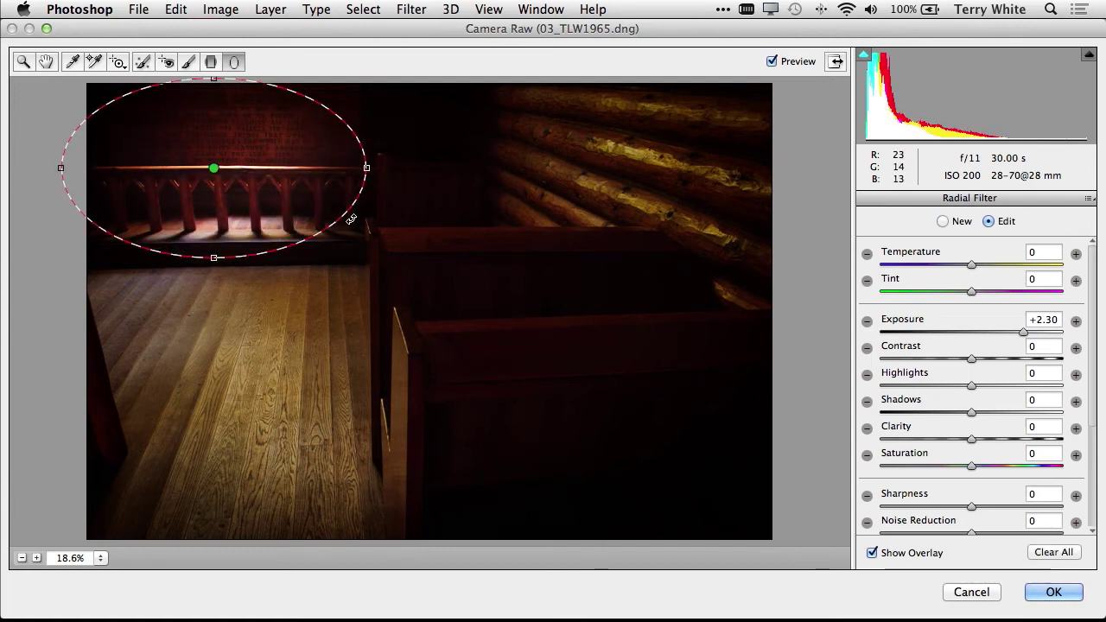
left_click_drag(542, 432, 649, 481)
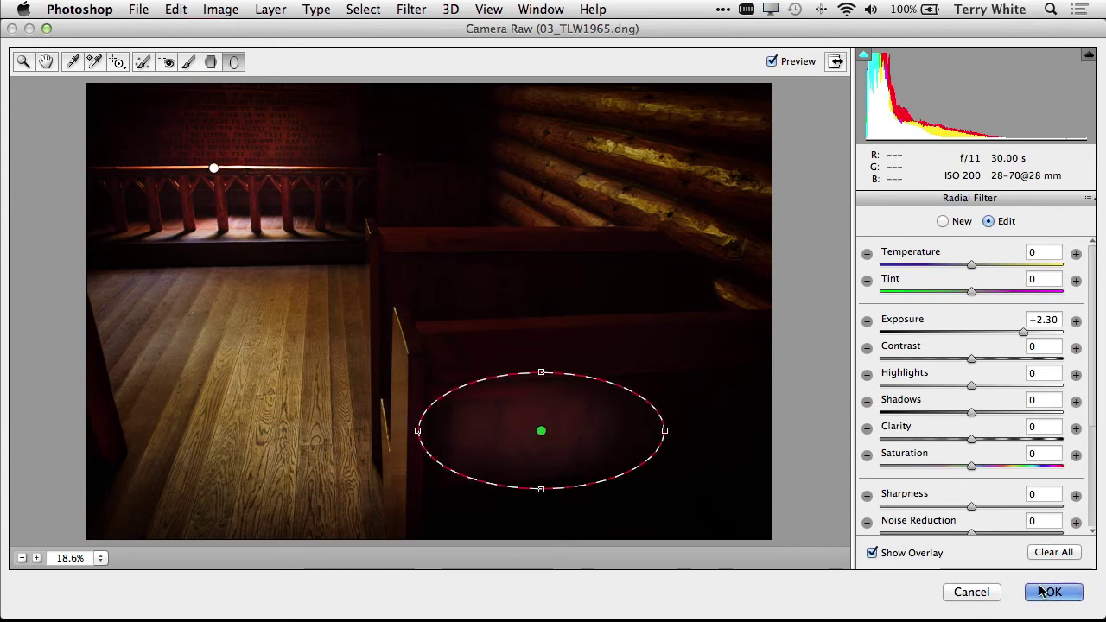
key("Return")
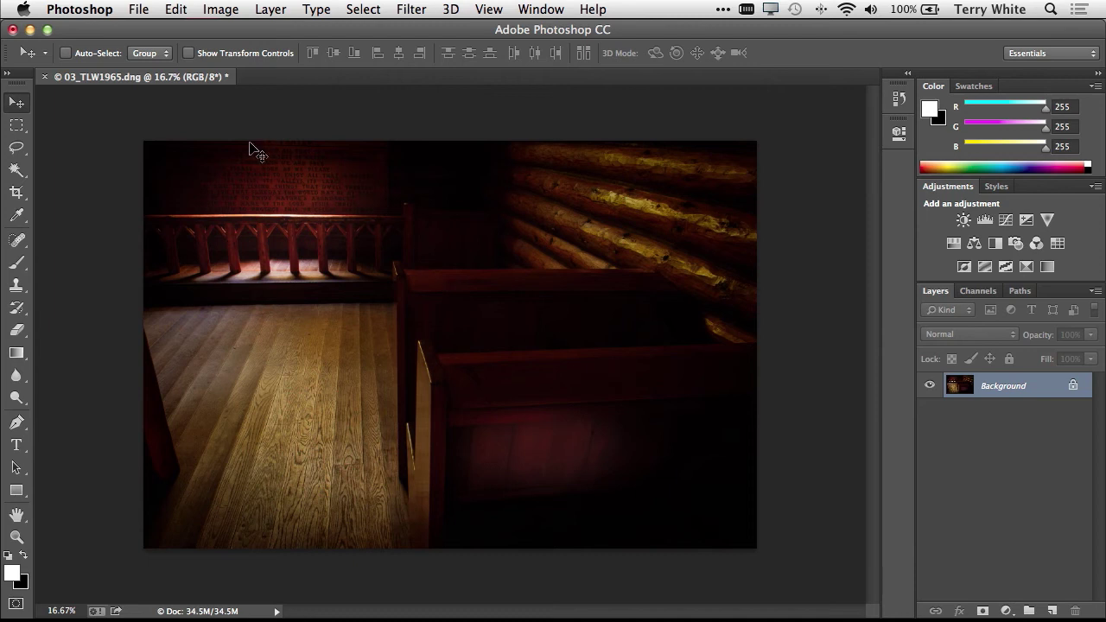
left_click(139, 10)
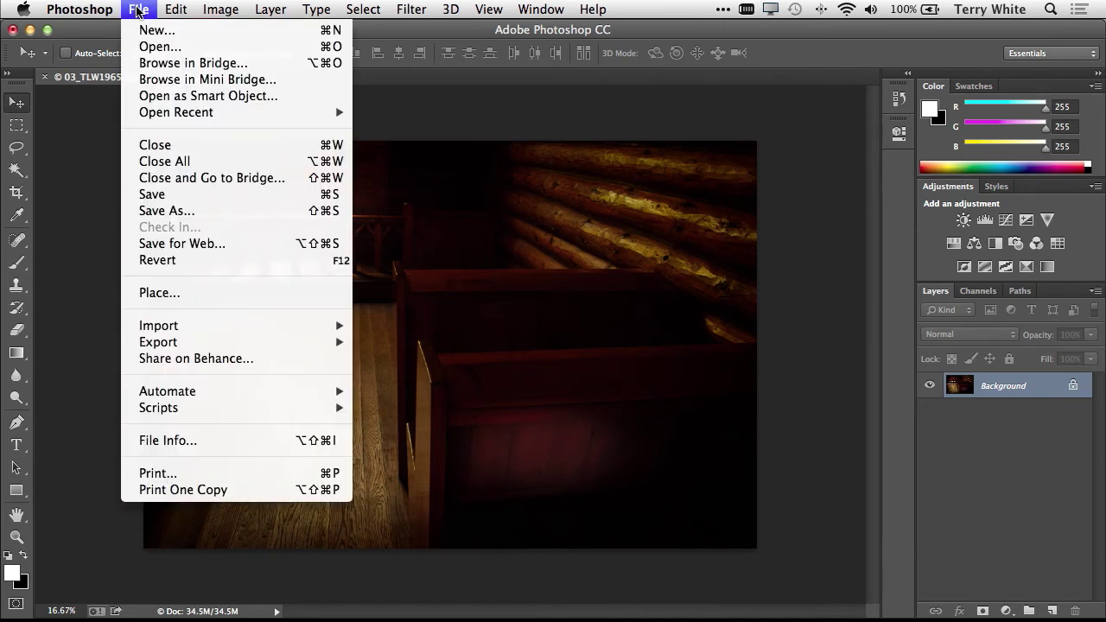
left_click(257, 369)
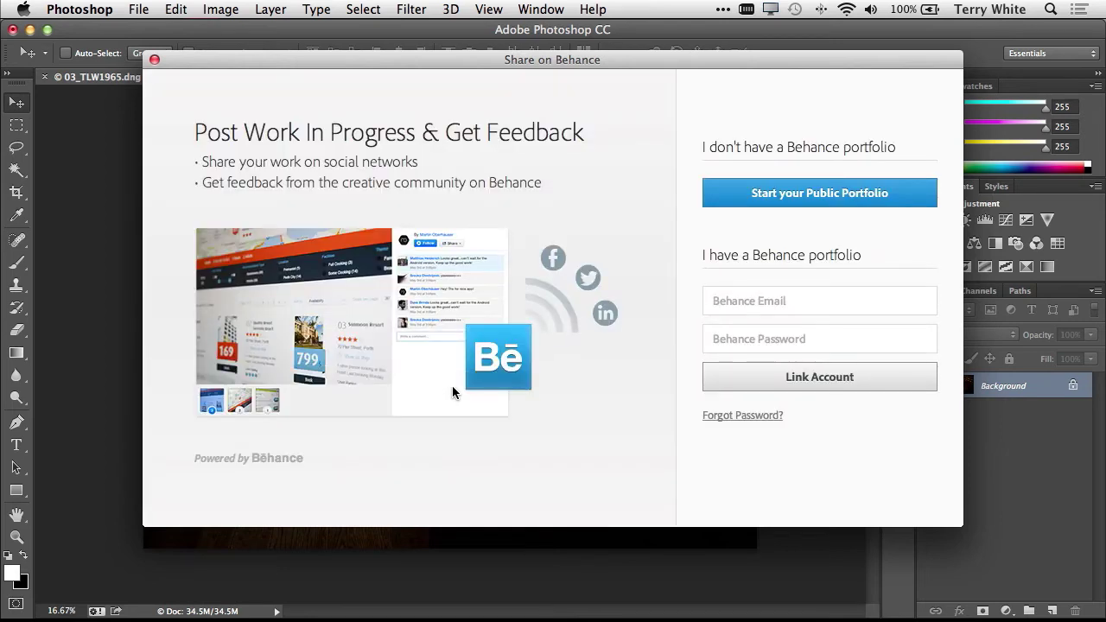
left_click(155, 61)
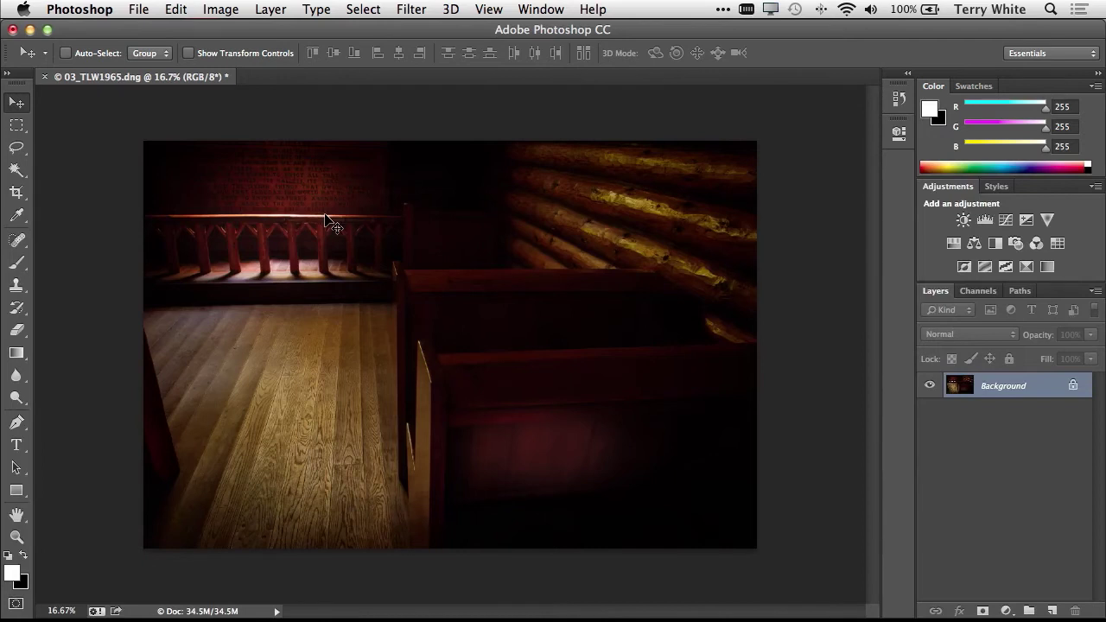
- Switch to the empty DSLR.prproj in Premiere Pro, then bring the Sarari Finder windows forward
mouse_move(355, 615)
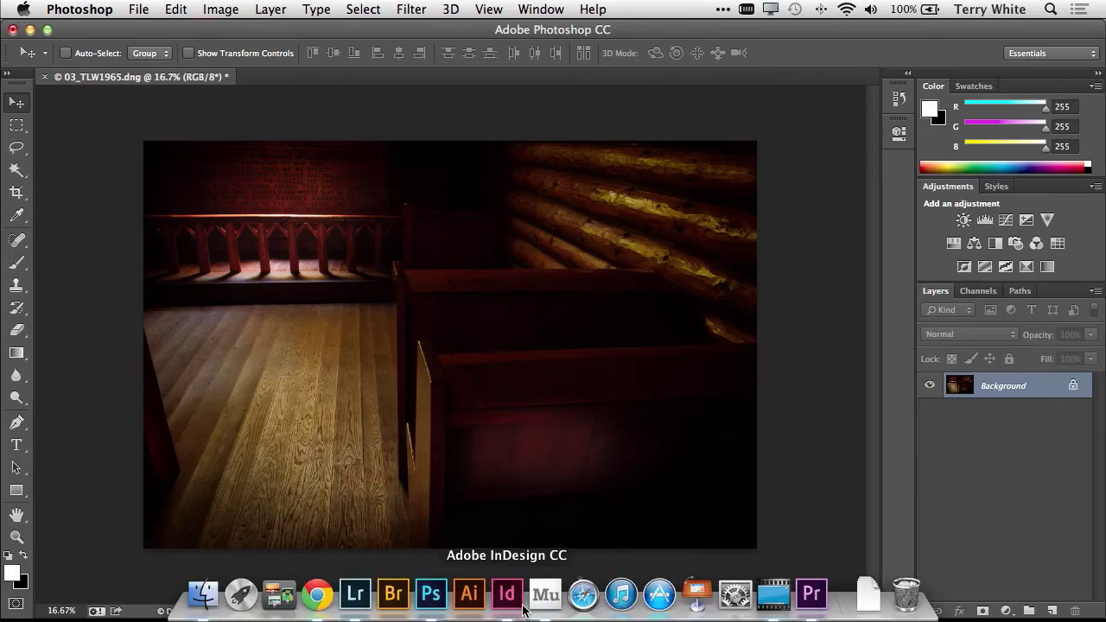
left_click(810, 595)
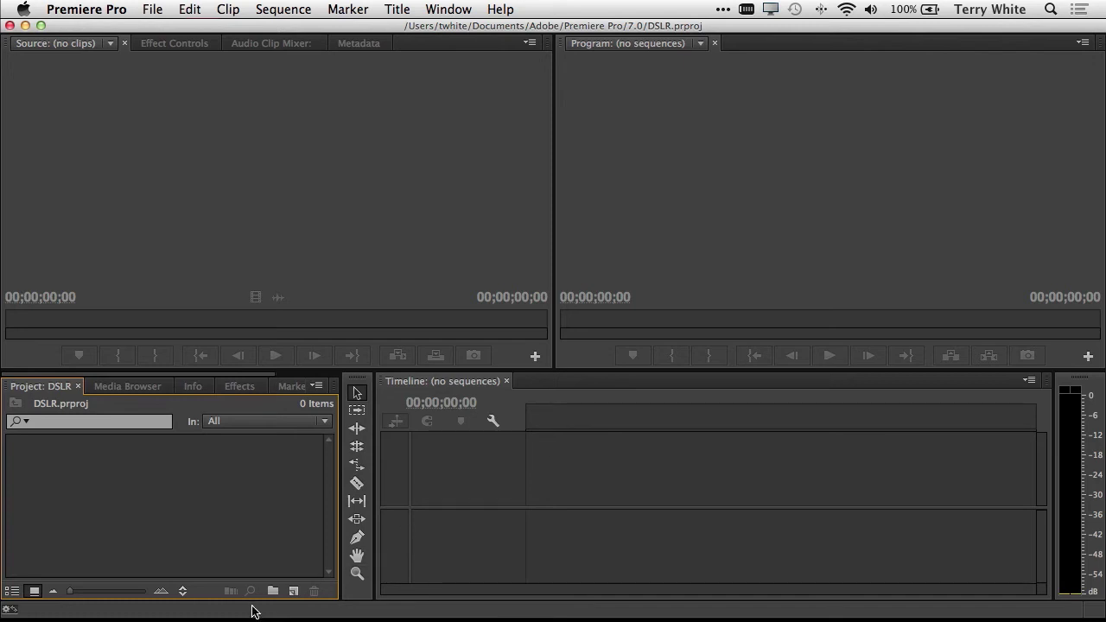
mouse_move(252, 617)
left_click(204, 594)
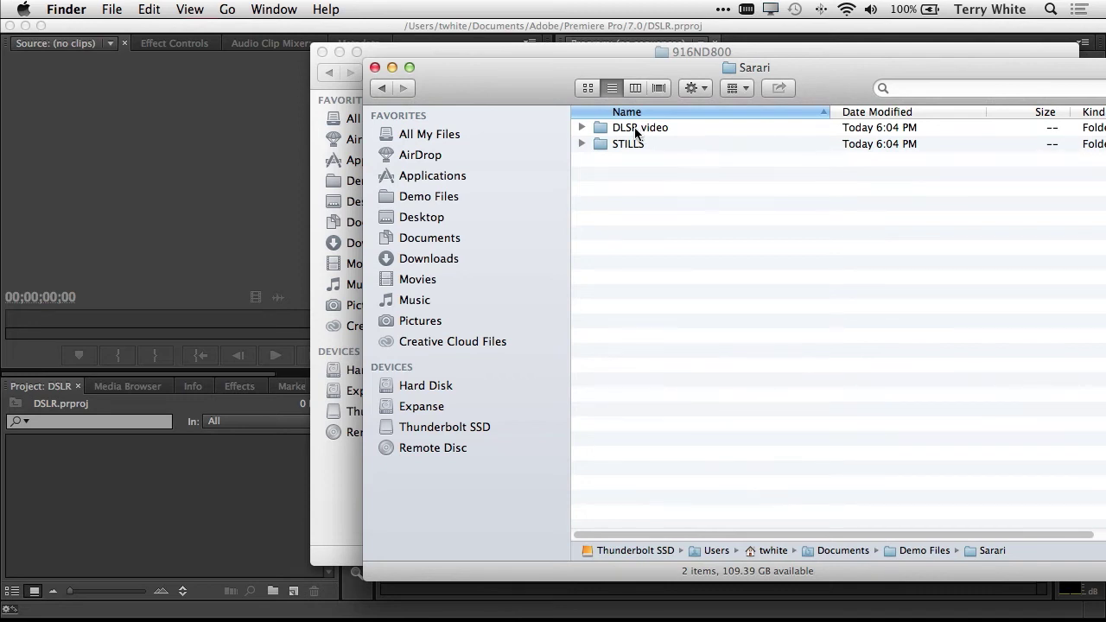
- Import the six DLSR video clips, _DSC3613.MOV through _DSC3710.MOV, into the DSLR Premiere project
left_click_drag(641, 129, 618, 131)
left_click(582, 127)
left_click(658, 145)
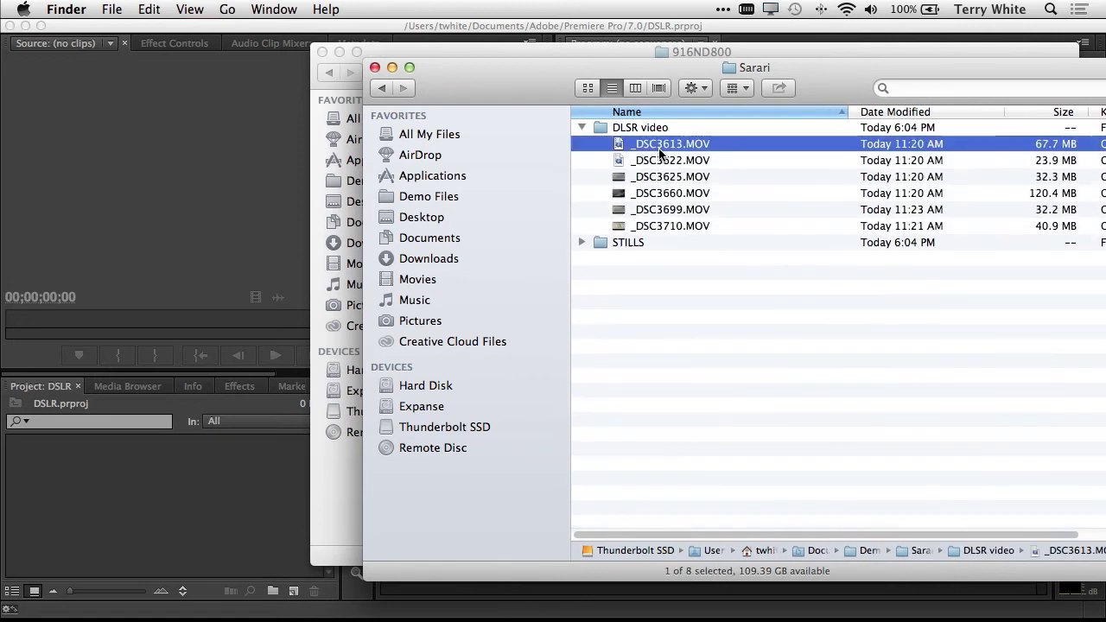
left_click(672, 225, "shift")
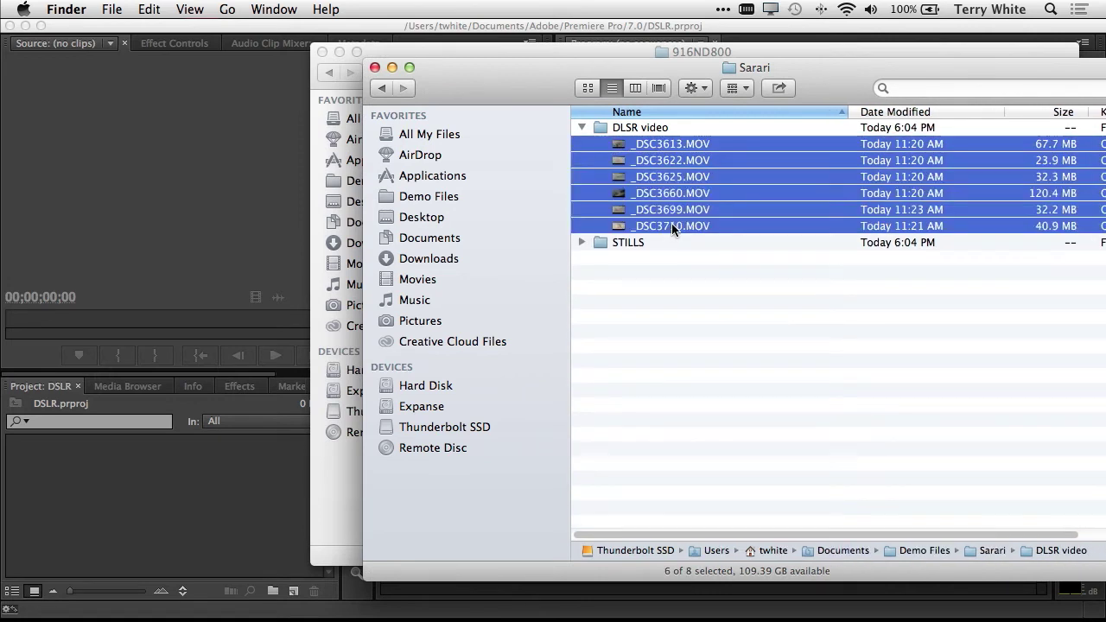
left_click_drag(671, 229, 238, 495)
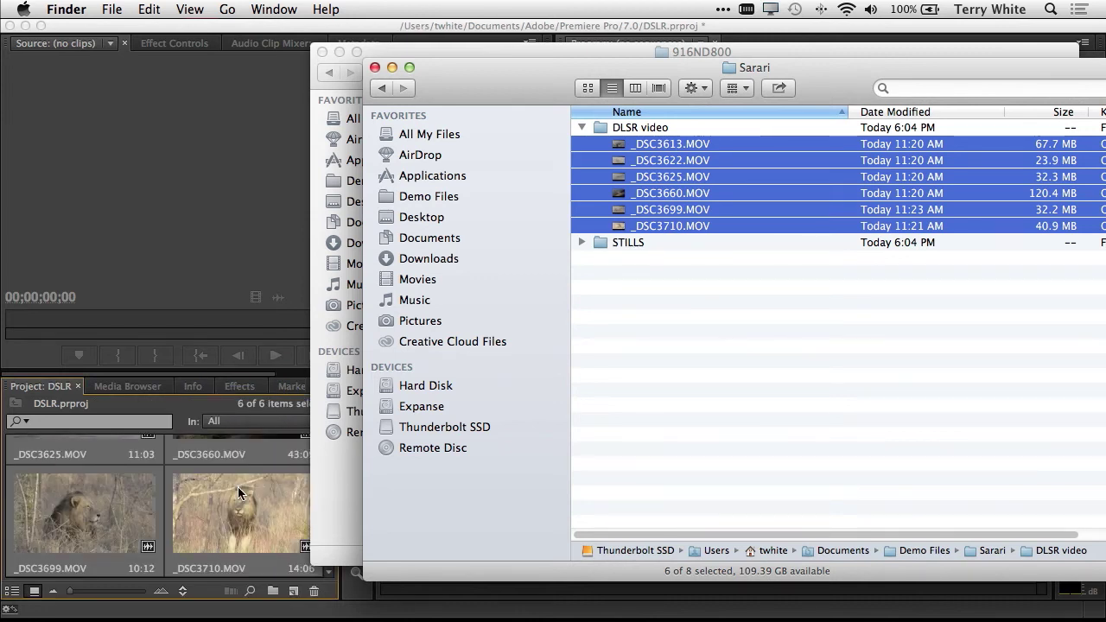
left_click(256, 475)
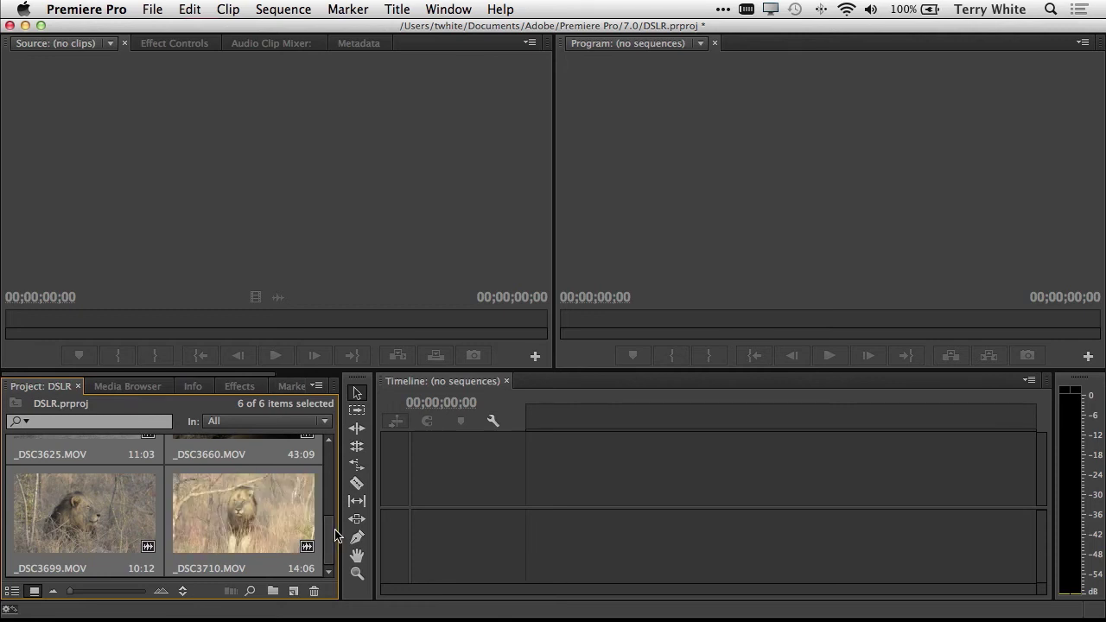
left_click_drag(331, 536, 331, 463)
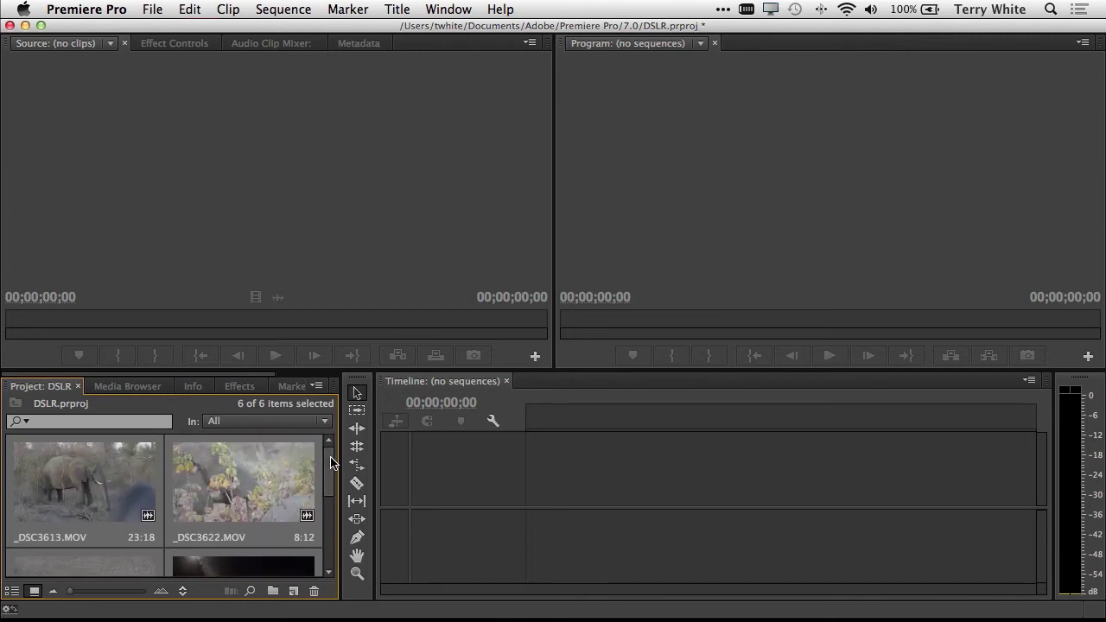
scroll(330, 462, "down", 3)
scroll(332, 461, "up", 3)
mouse_move(336, 464)
left_mouse_down()
mouse_move(329, 535)
mouse_move(337, 478)
left_mouse_up()
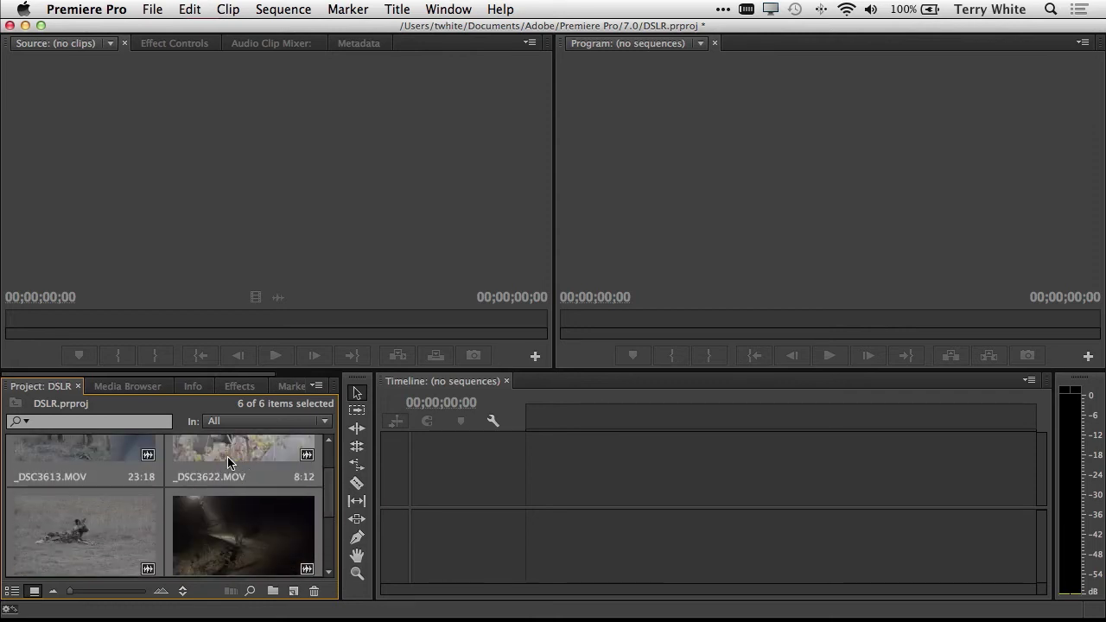
left_click_drag(335, 488, 331, 453)
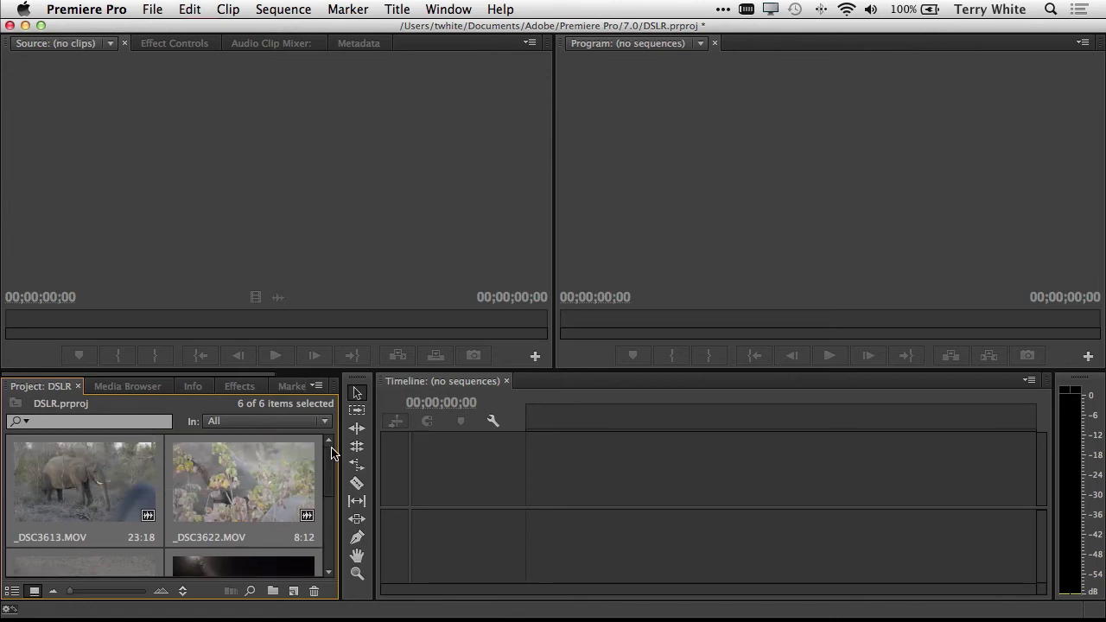
key("super+shift+a")
- Create a new sequence from the elephant clip _DSC3613.MOV with New Sequence From Clip
right_click(63, 487)
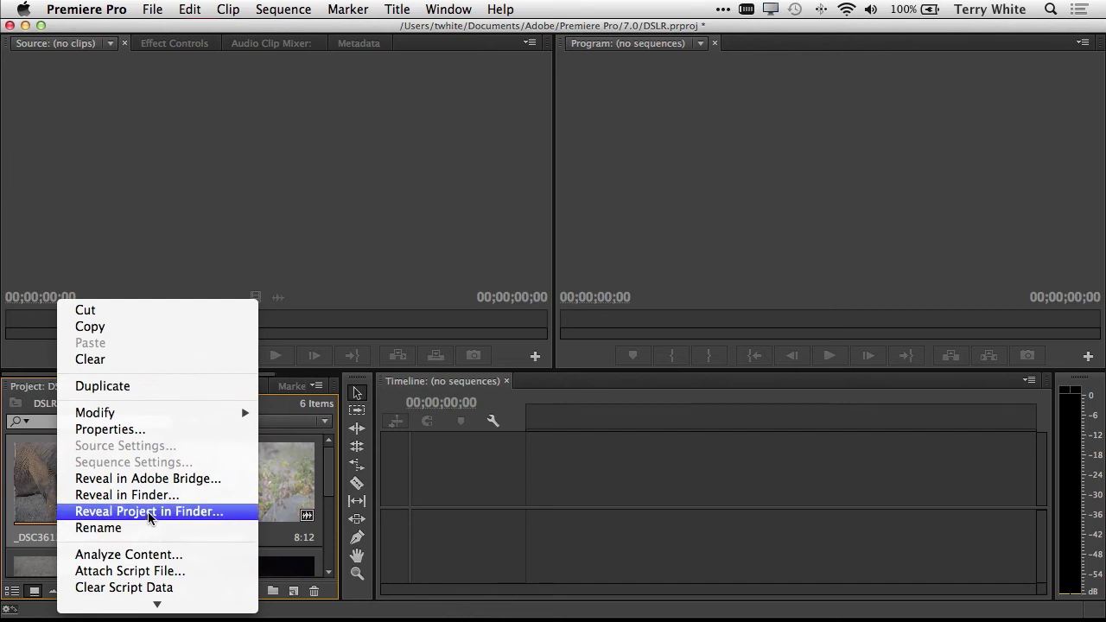
mouse_move(148, 601)
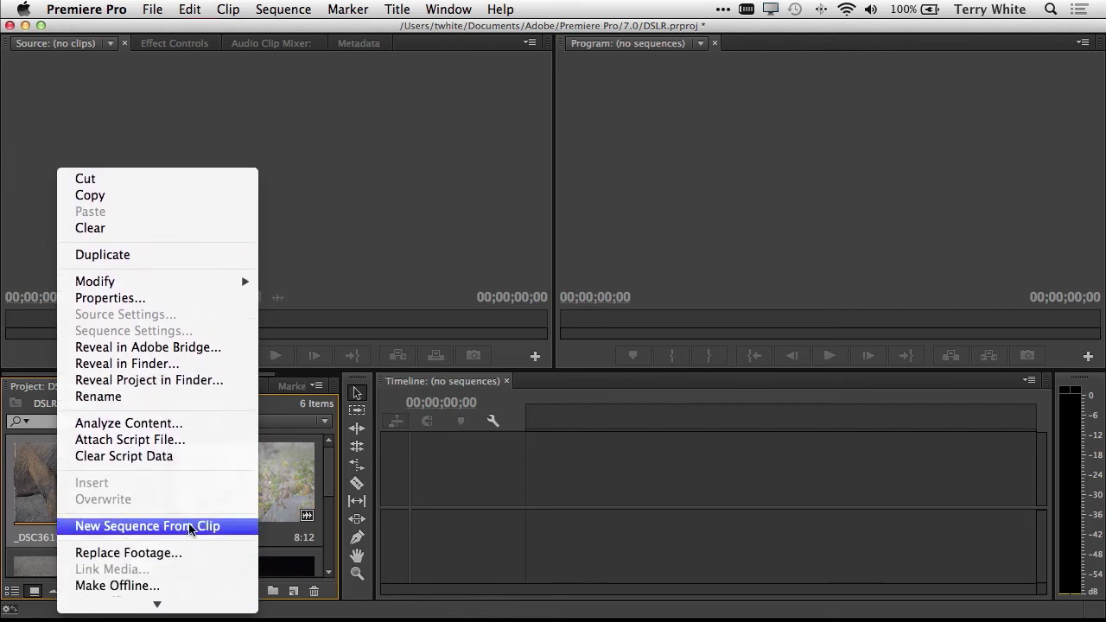
left_click(191, 526)
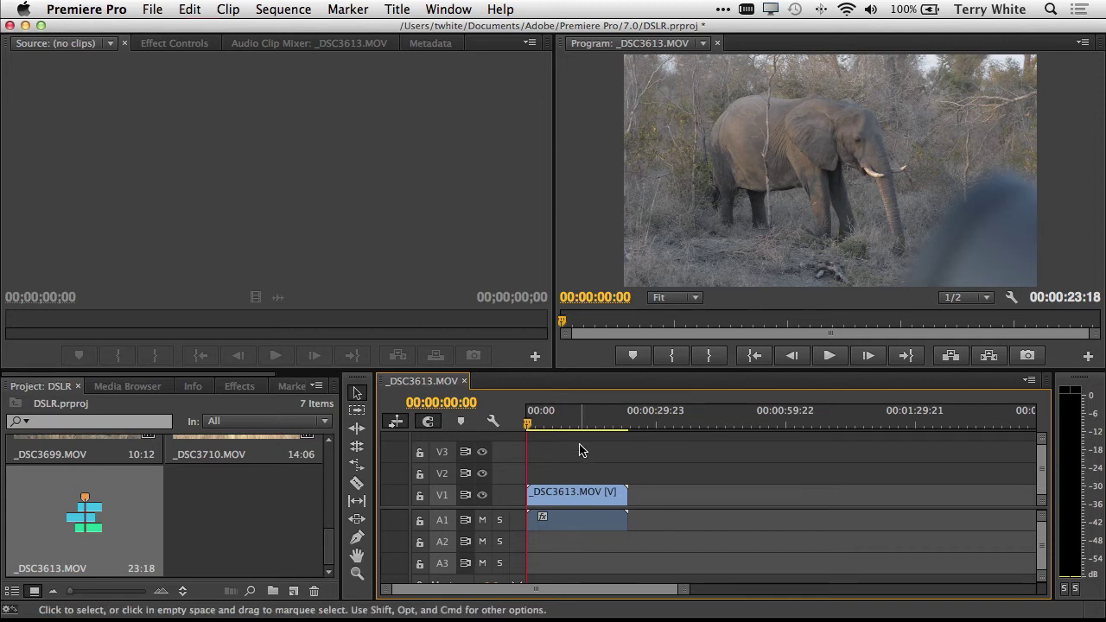
- Park the playhead at 00:00:04:19 and select the five remaining clips, _DSC3622 through the lion clips
mouse_move(528, 424)
left_mouse_down()
mouse_move(578, 426)
mouse_move(549, 430)
left_mouse_up()
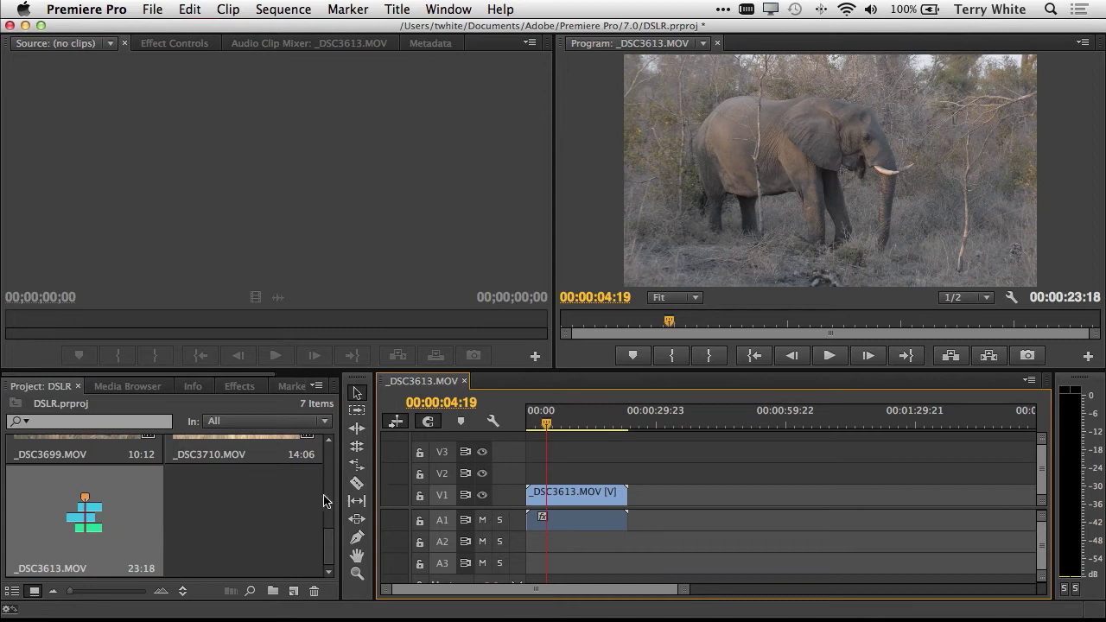
left_click_drag(331, 527, 334, 454)
left_click(284, 481)
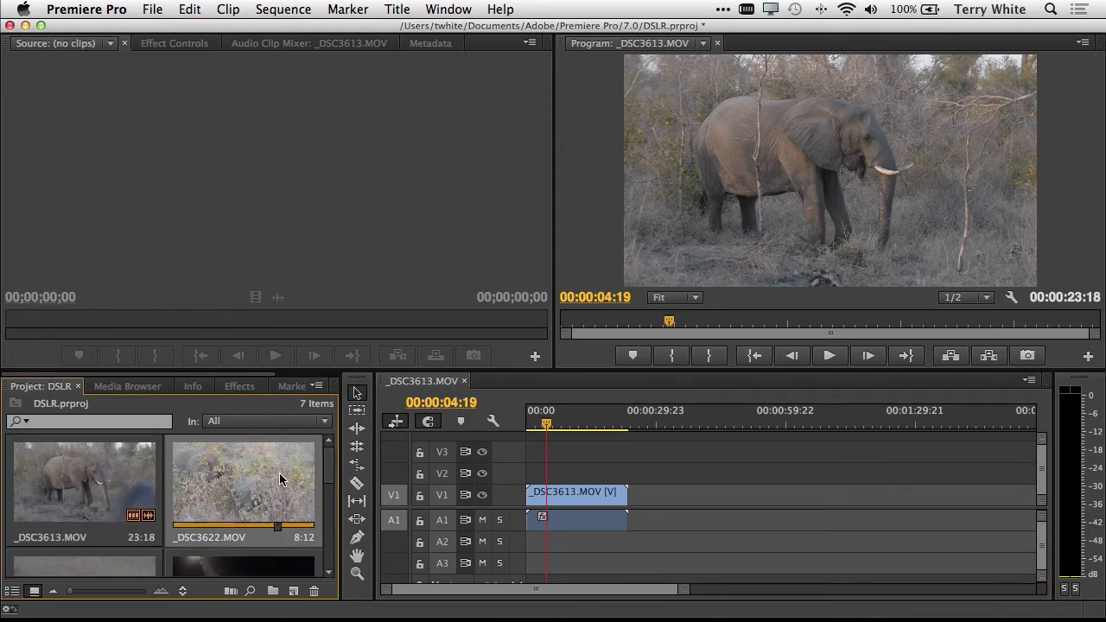
scroll(334, 486, "down", 3)
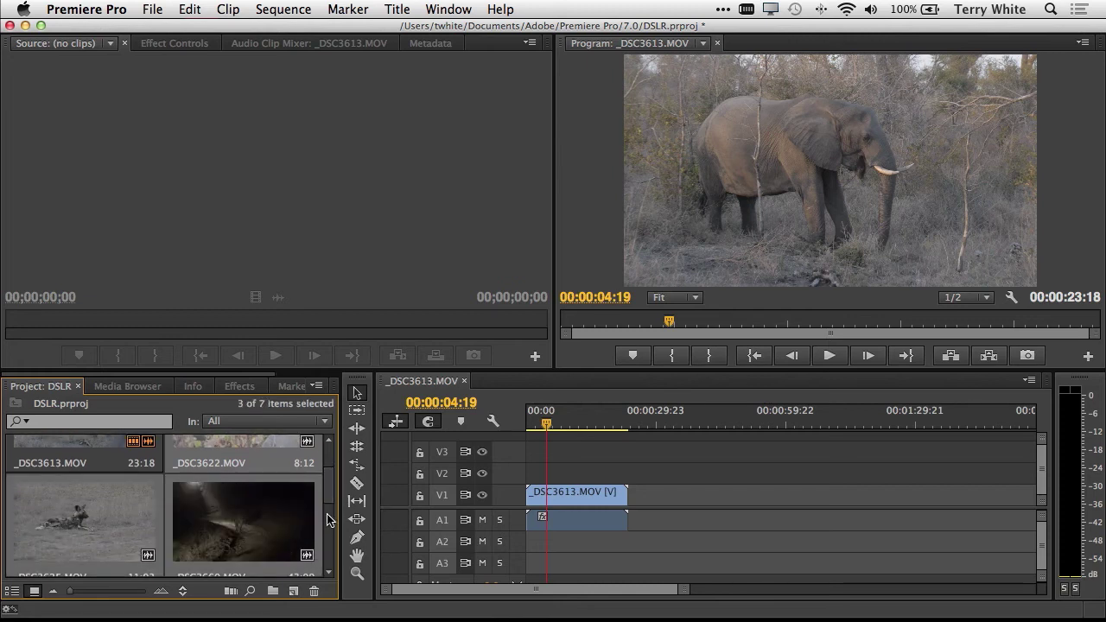
scroll(250, 523, "down", 6)
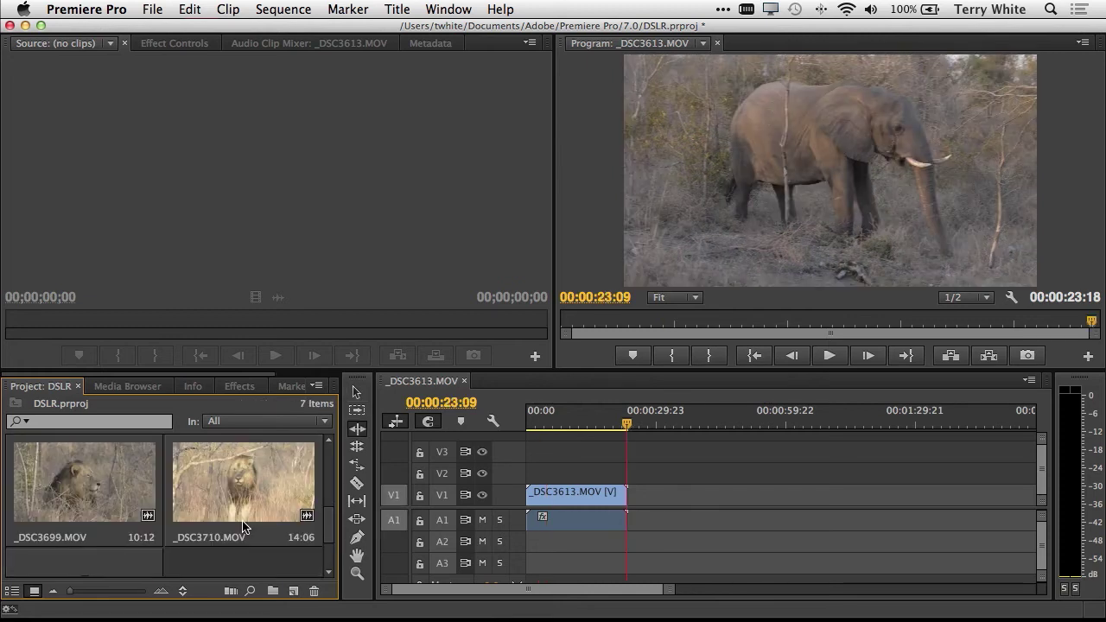
left_click(244, 519, "shift")
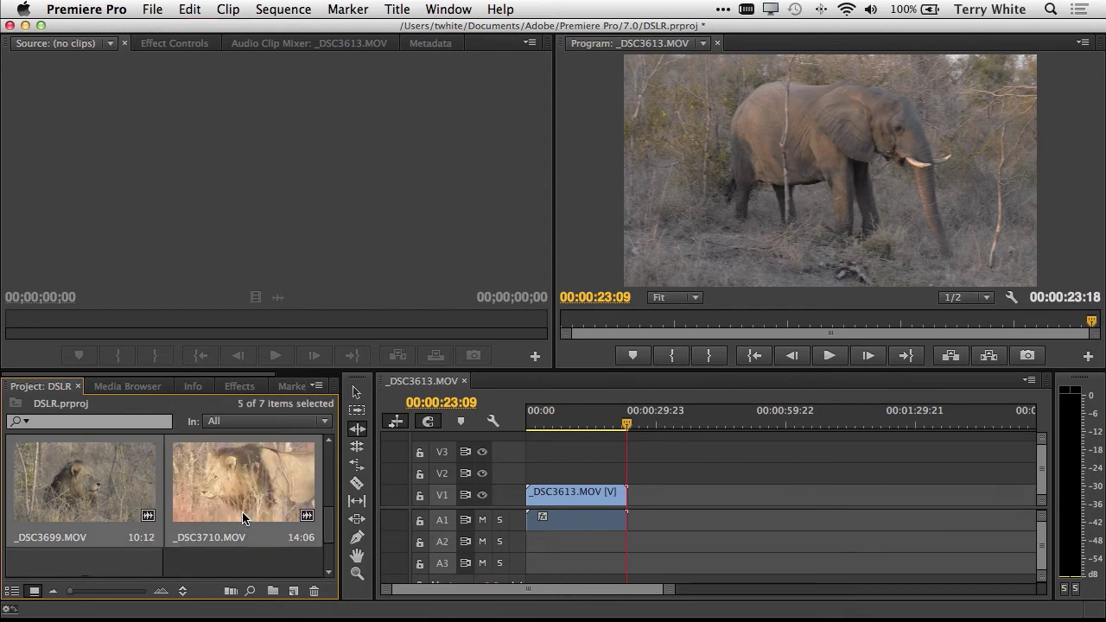
- Insert the selected clips at 04:19, lengthening the sequence to 00:01:51:12
left_click_drag(233, 505, 739, 249)
key("super")
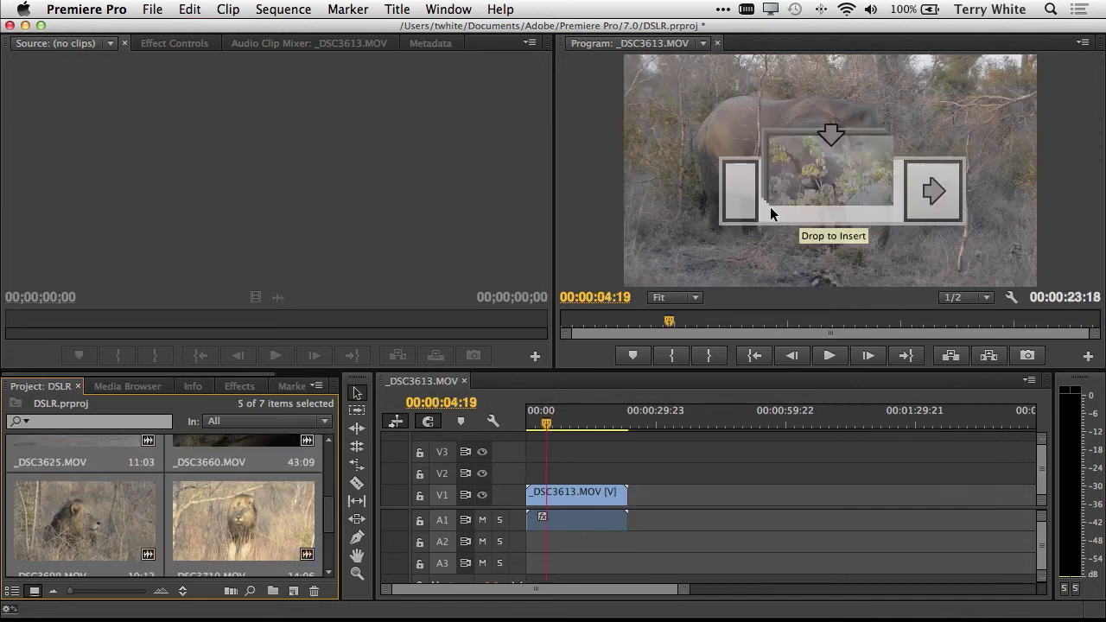
left_click_drag(770, 207, 770, 208)
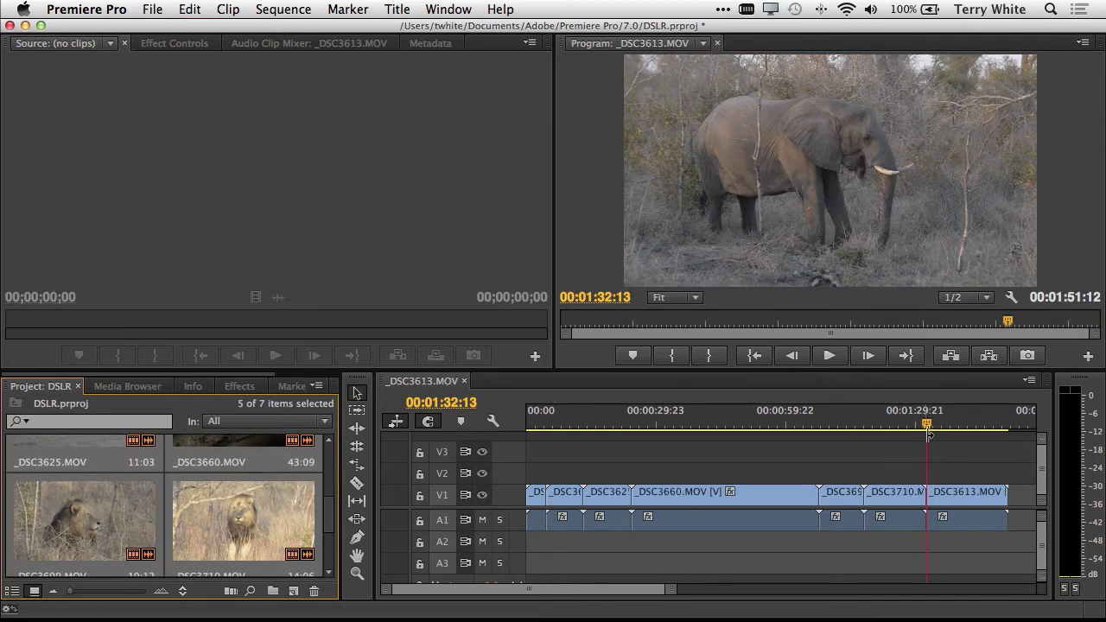
left_click_drag(928, 431, 539, 453)
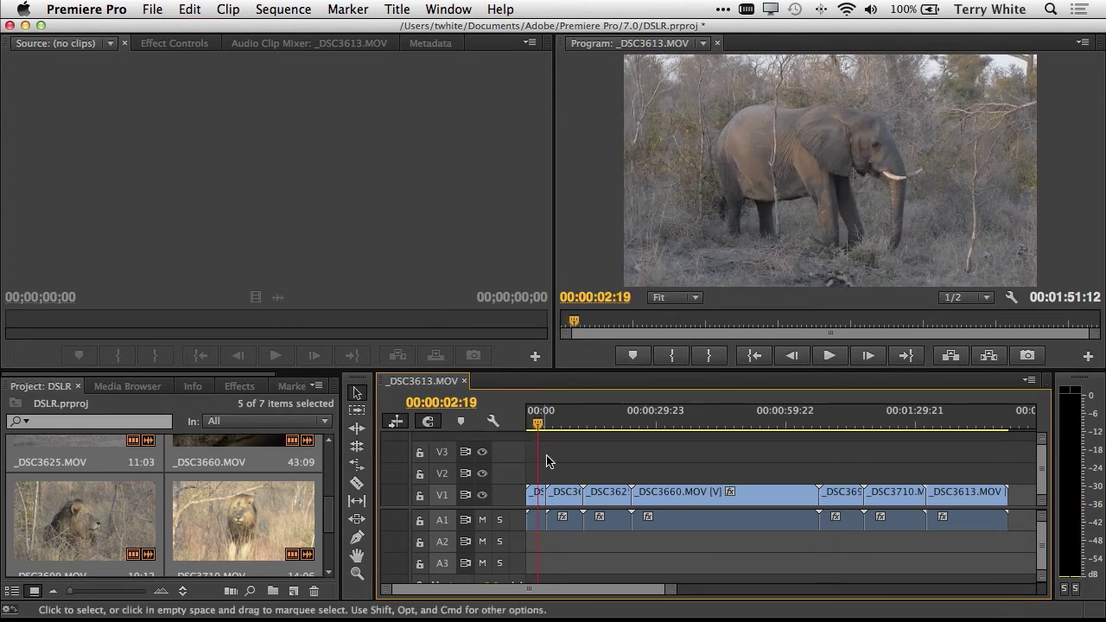
- Ripple-trim the first clip's start, shortening the sequence to 00:01:48:17, and scrub to review
left_click(357, 432)
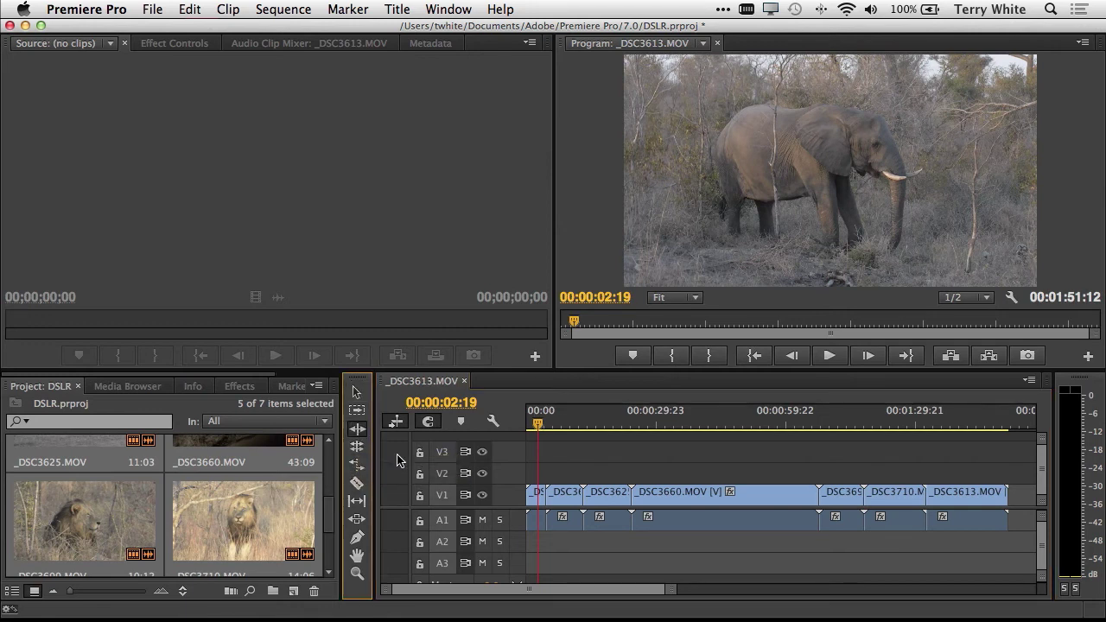
left_click(532, 497)
left_click_drag(534, 497, 545, 497)
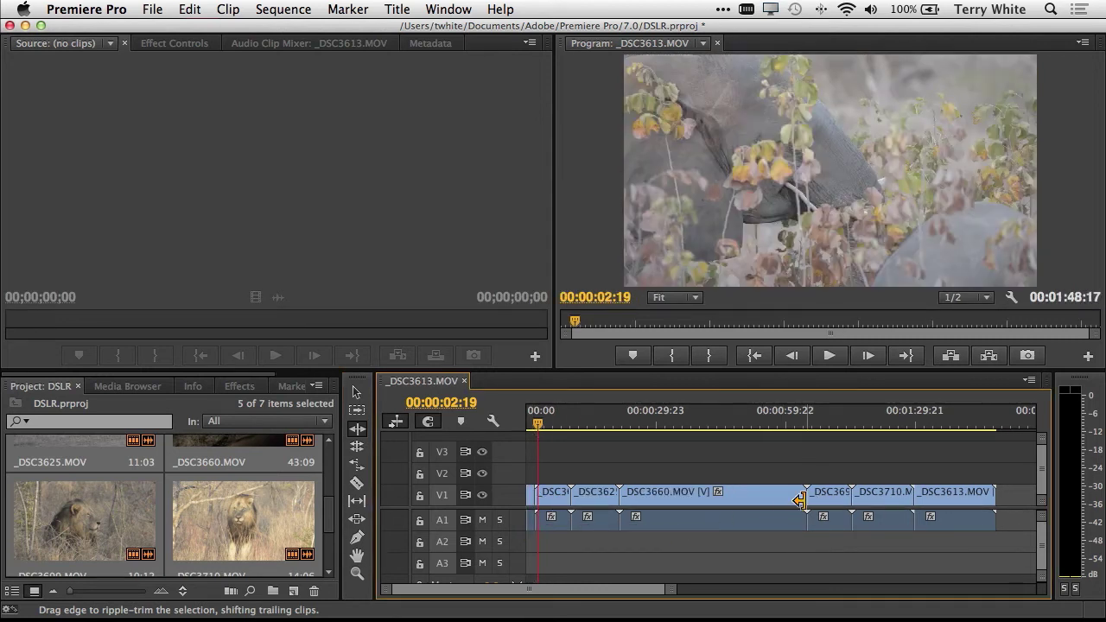
mouse_move(538, 427)
left_mouse_down()
mouse_move(519, 430)
mouse_move(553, 428)
left_mouse_up()
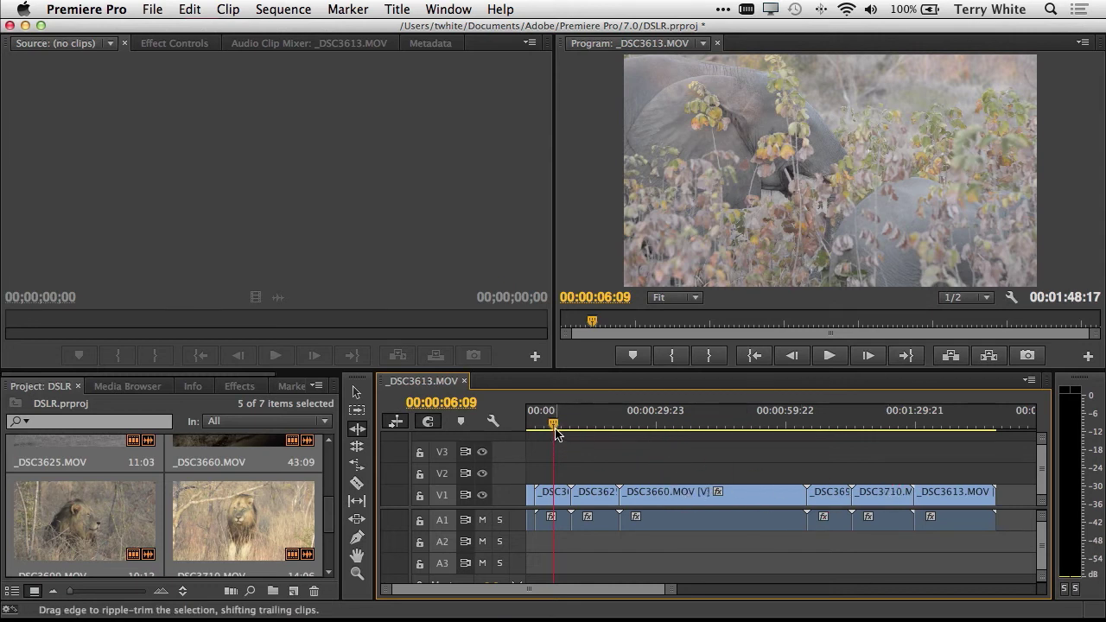
left_click_drag(554, 430, 699, 435)
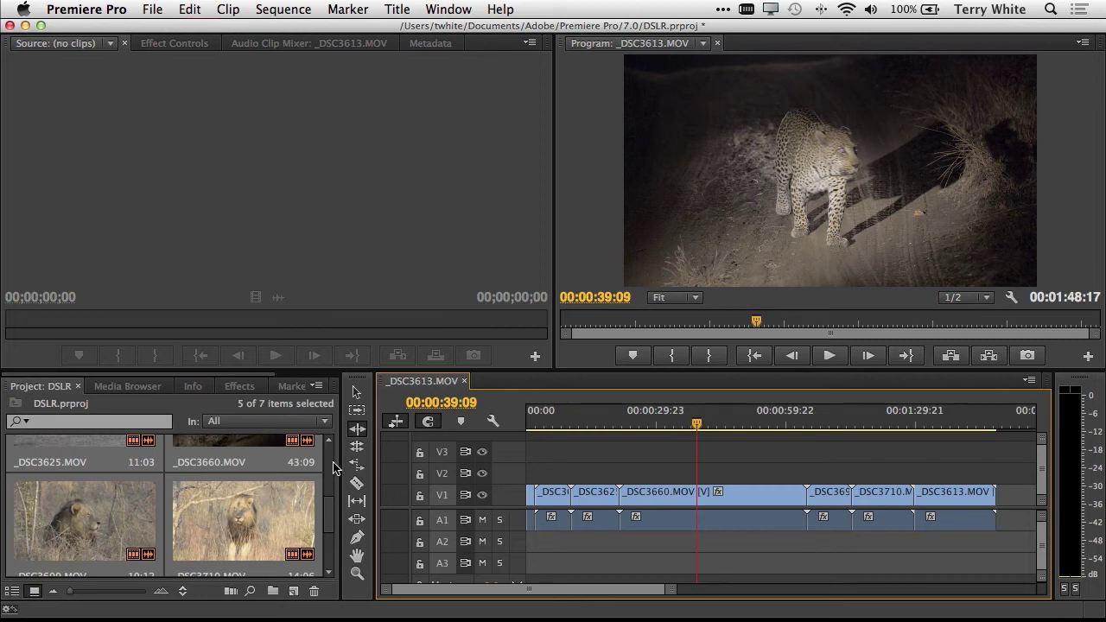
- Drag the STILLS folder from Finder into the project as a new four-item bin
key("super+Tab")
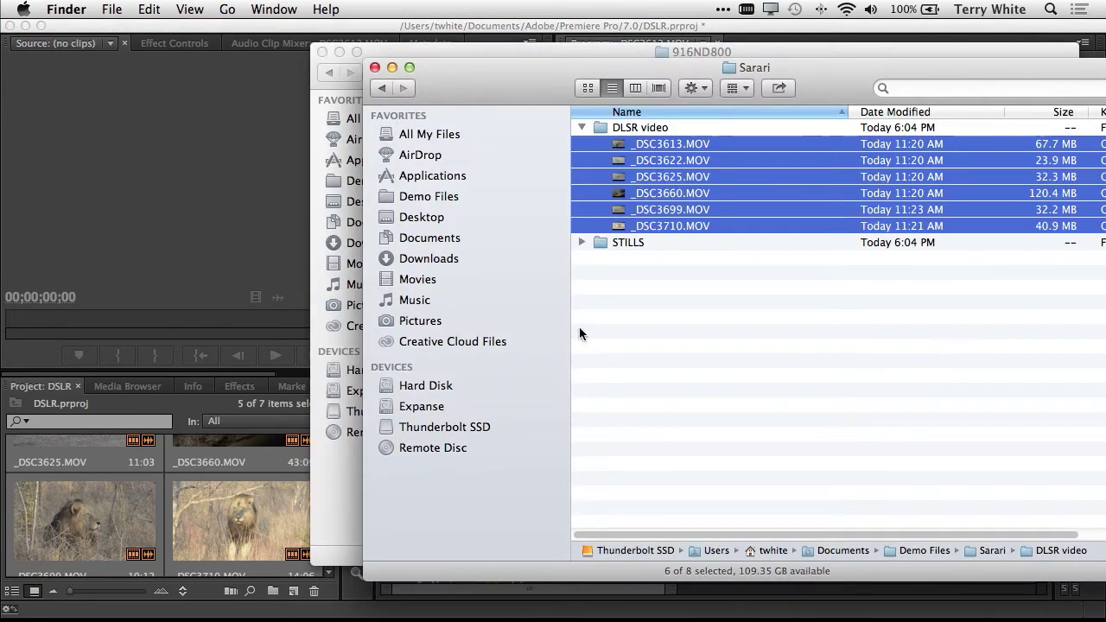
left_click(582, 127)
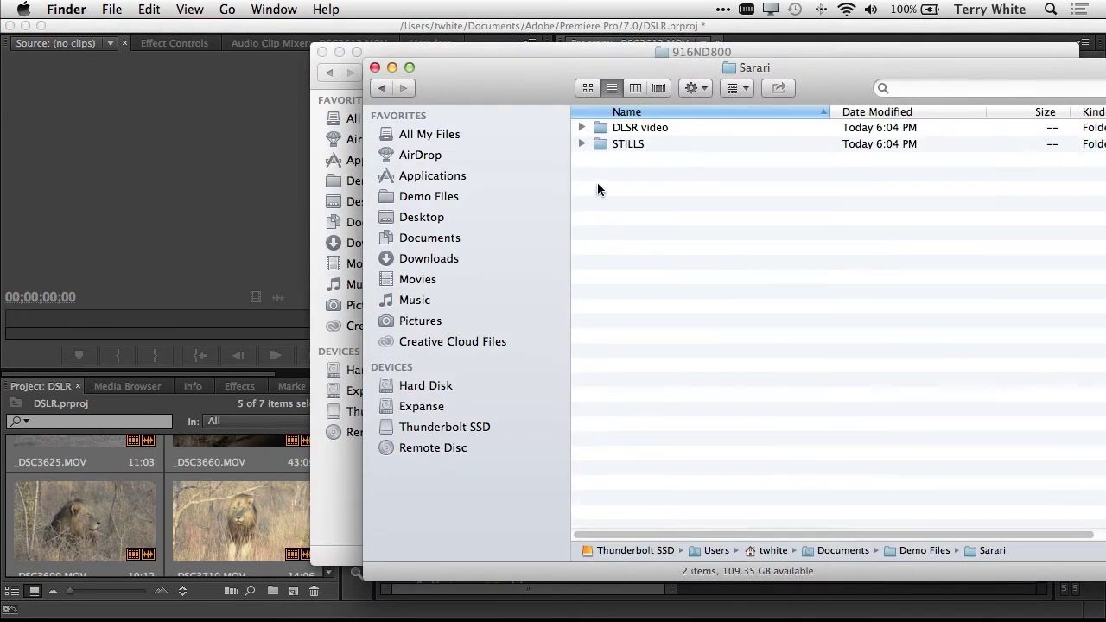
left_click_drag(598, 145, 228, 504)
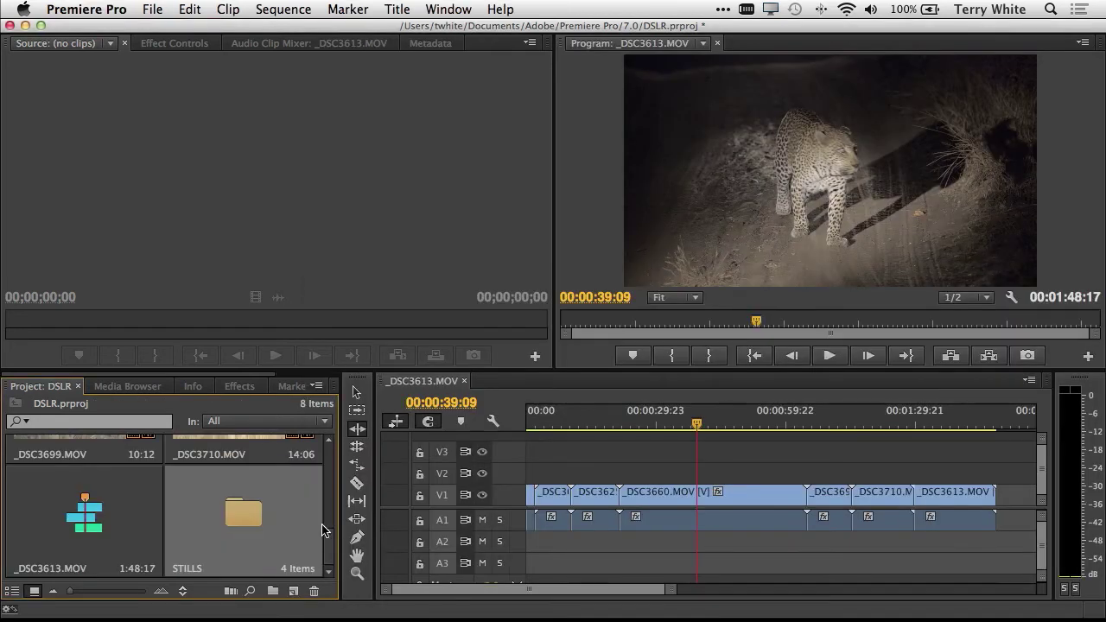
- Reorder the STILLS photos as _DSC3604, _DSC3601, _DSC3827, _DSC3609
double_click(244, 516)
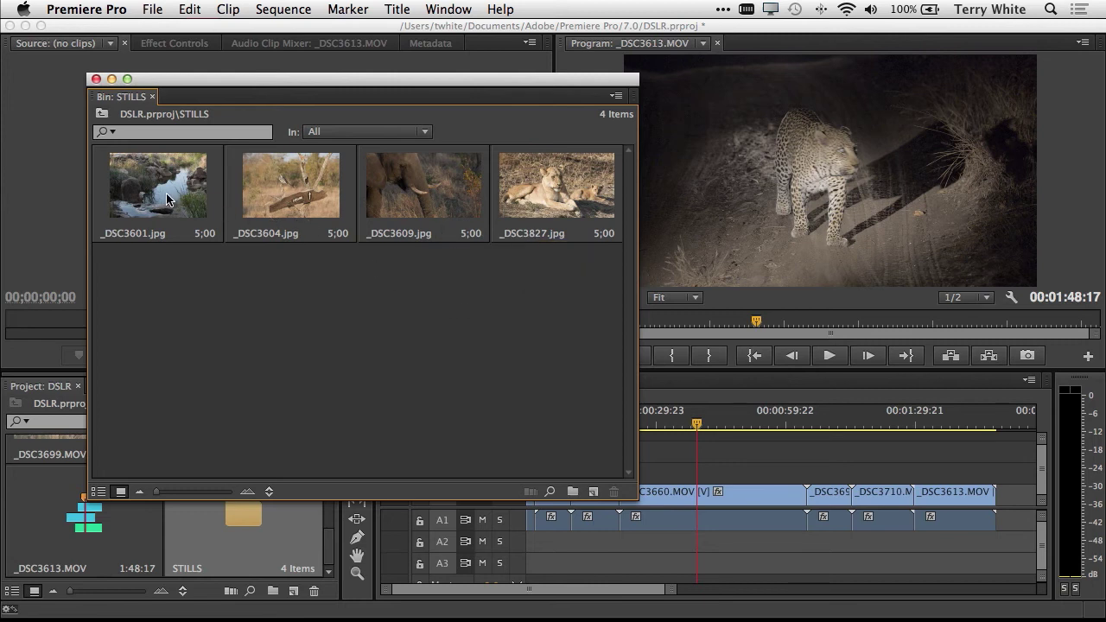
left_click_drag(167, 199, 320, 206)
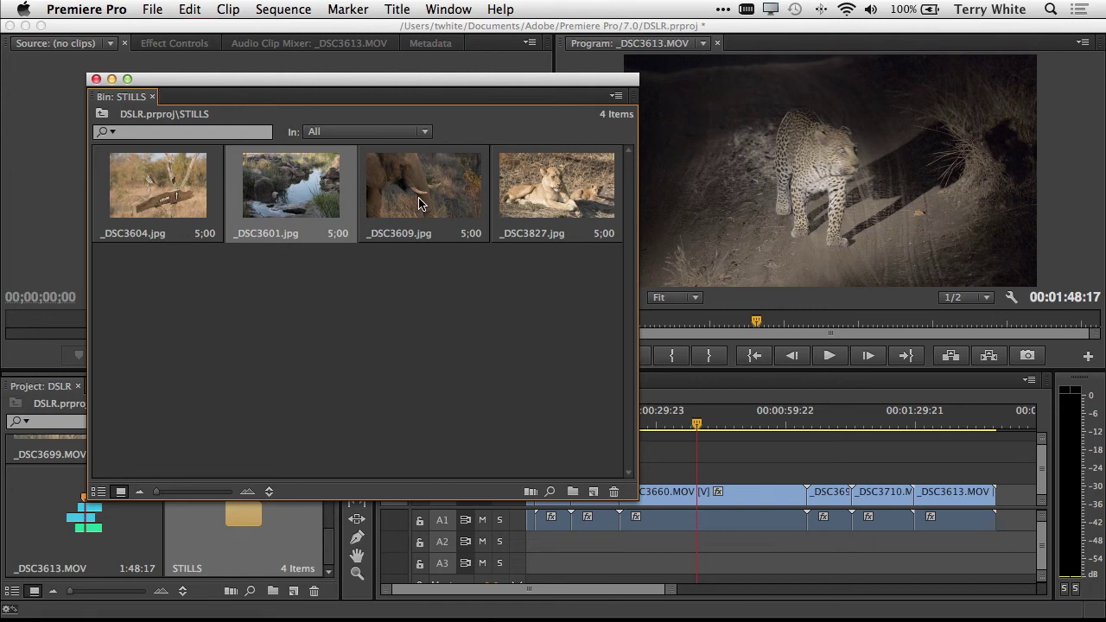
left_click_drag(419, 204, 605, 199)
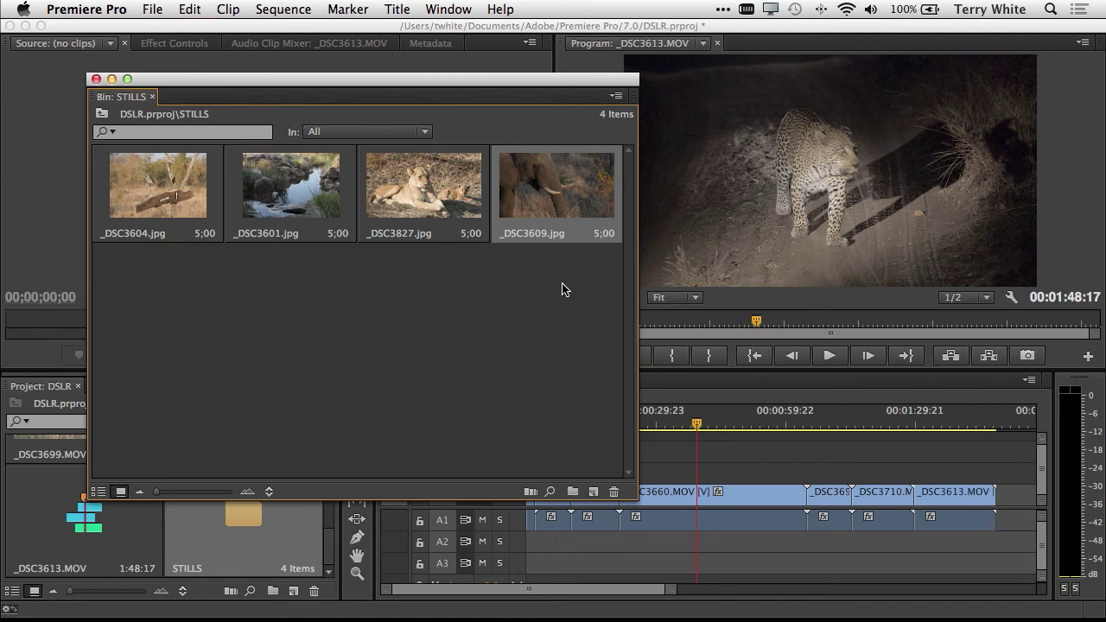
left_click_drag(698, 429, 997, 467)
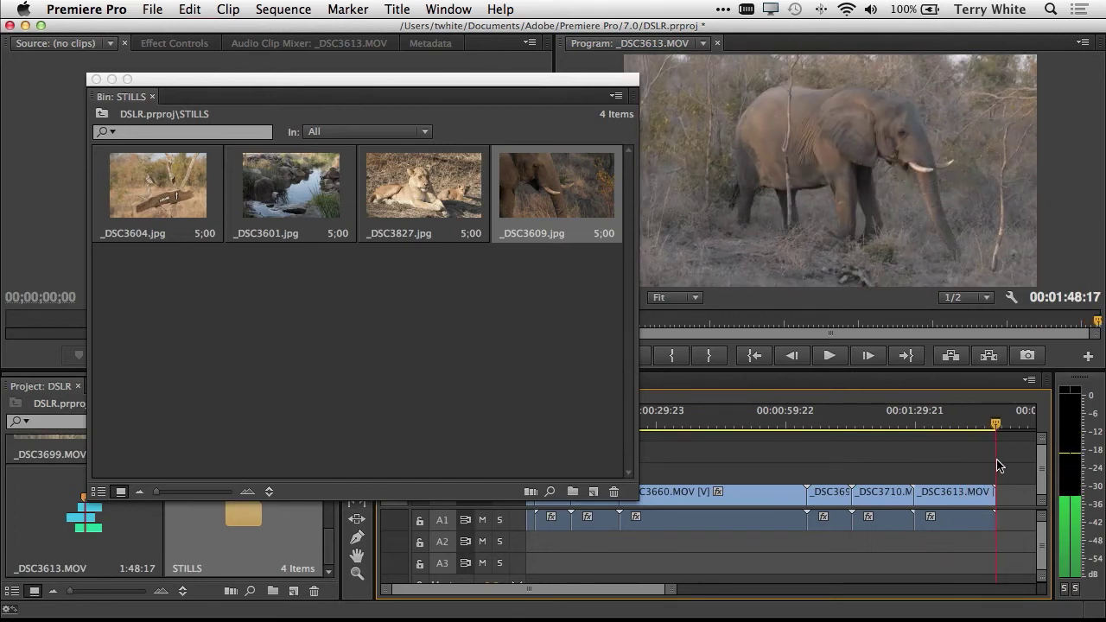
- Append the four stills to the sequence end with default transitions, making it 00:02:04:18
left_click(170, 197)
left_click(554, 225, "shift")
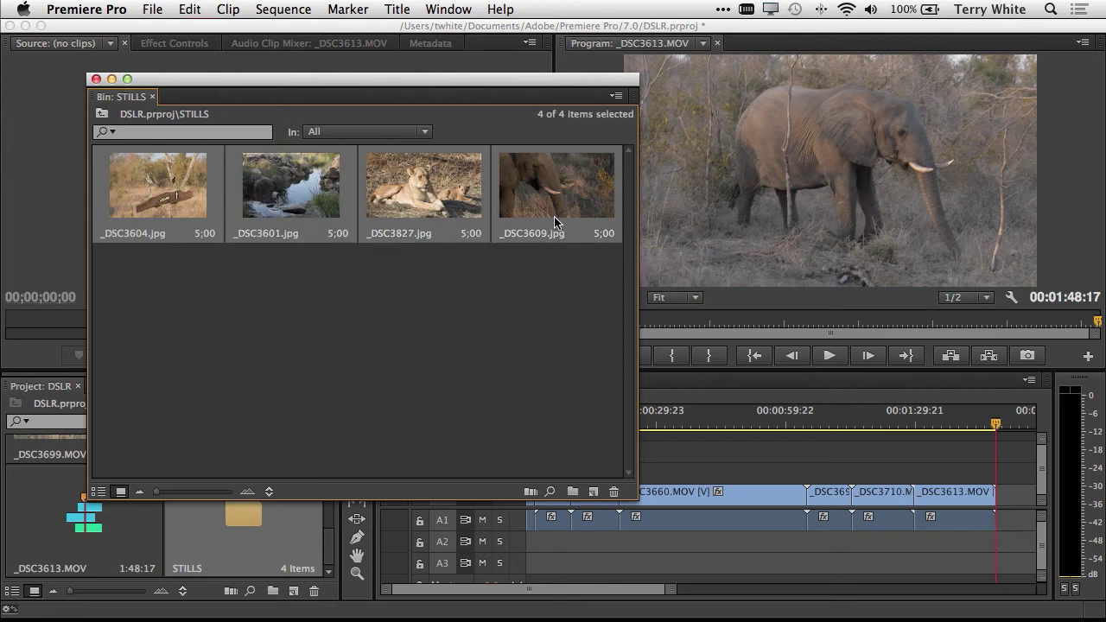
left_click(531, 493)
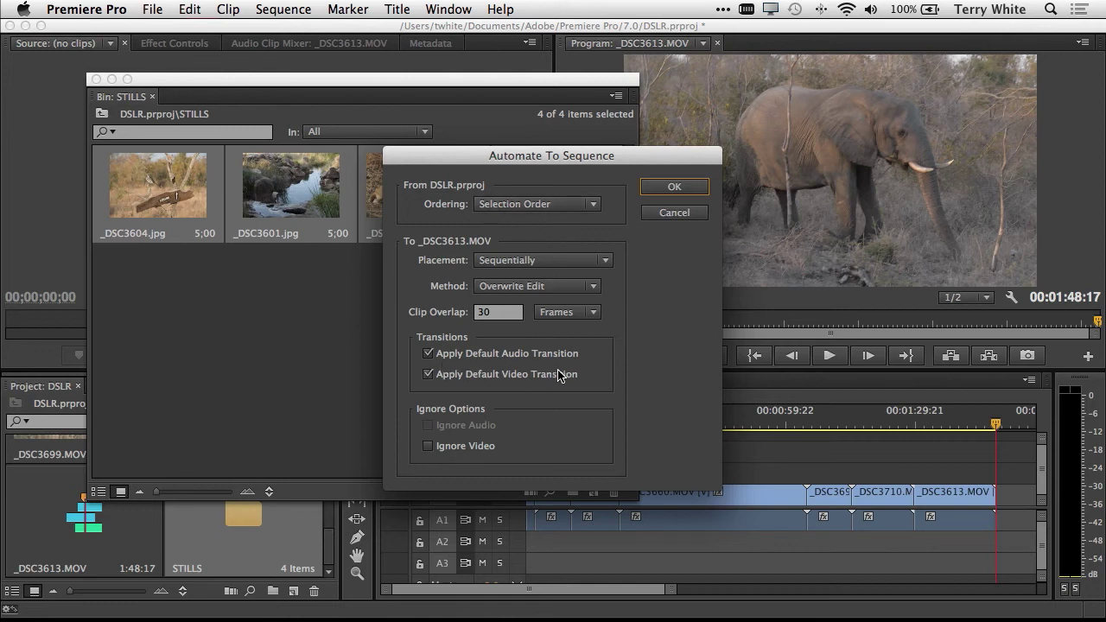
left_click(643, 188)
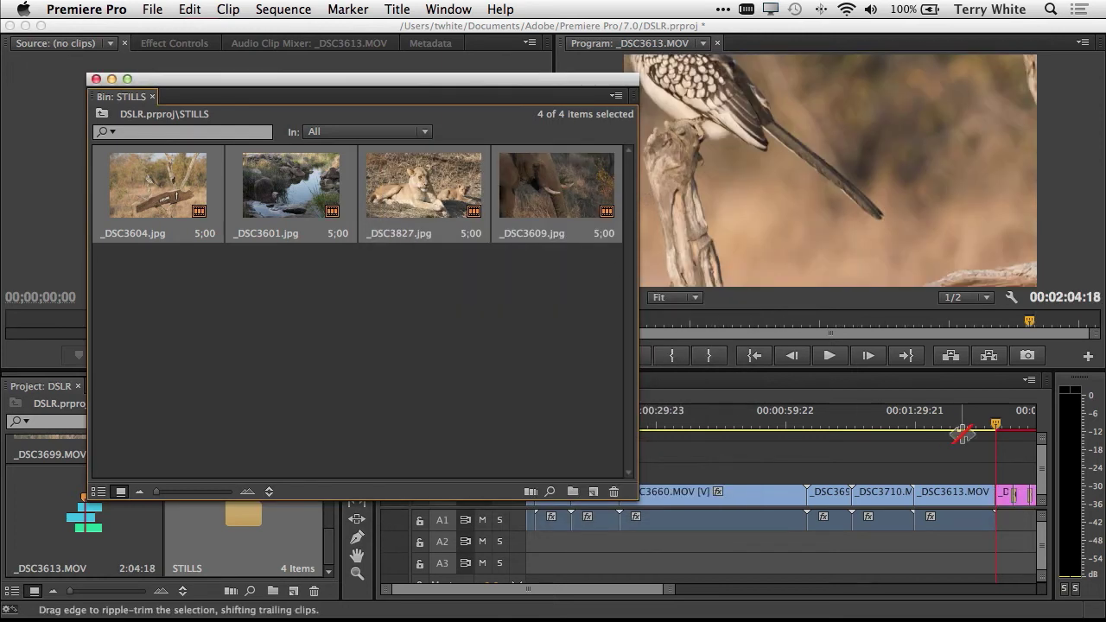
left_click(96, 79)
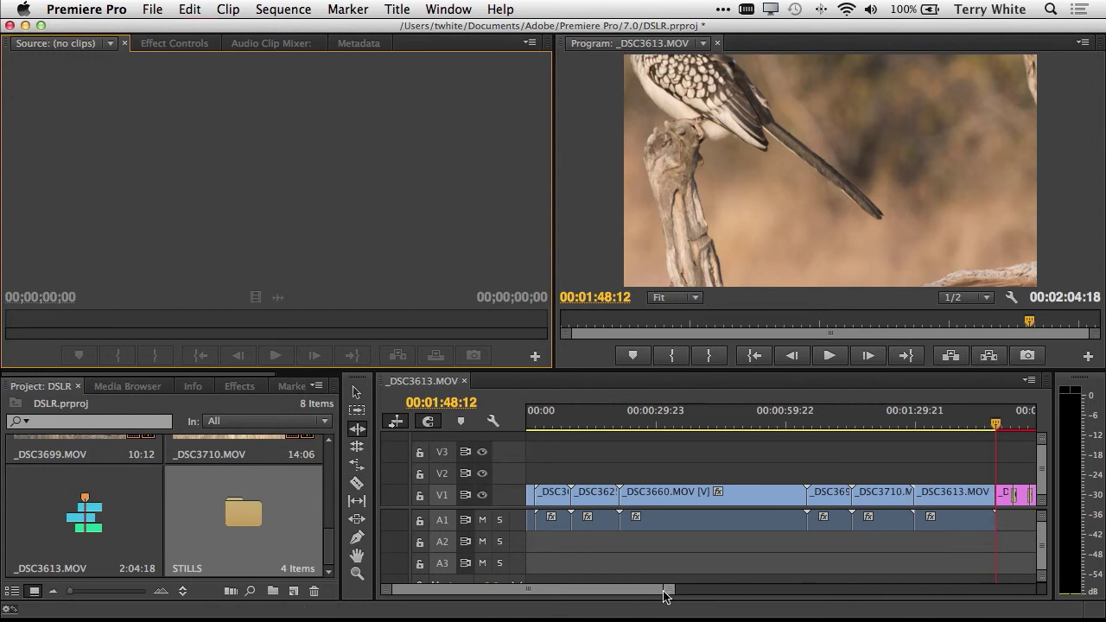
- Play back the four appended stills at the end of the 00:02:04:18 sequence
left_click_drag(666, 593, 694, 596)
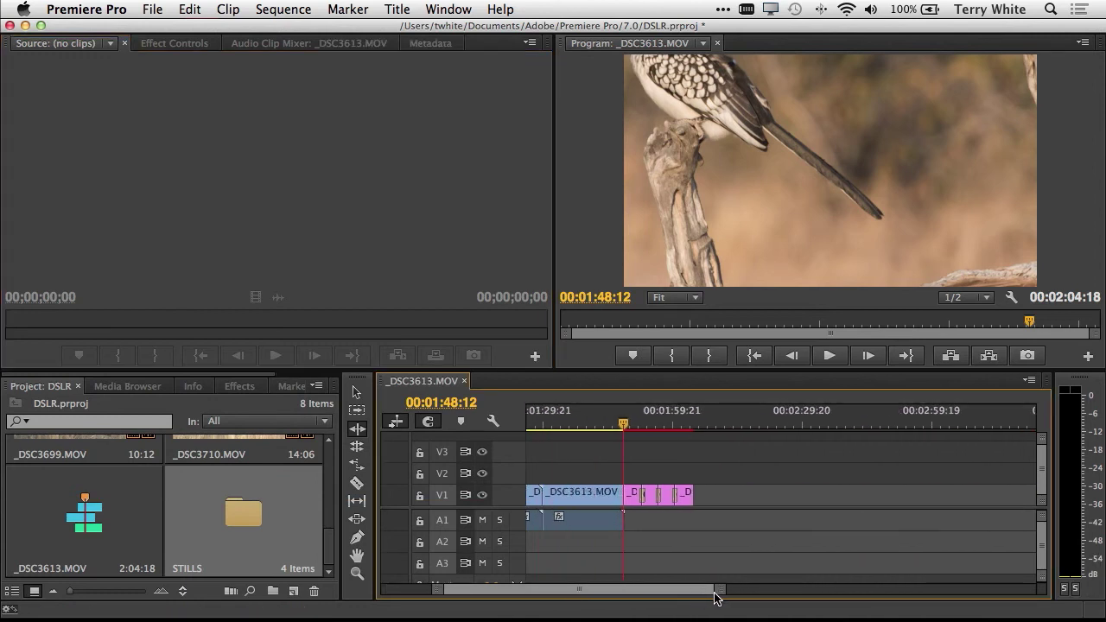
key("space")
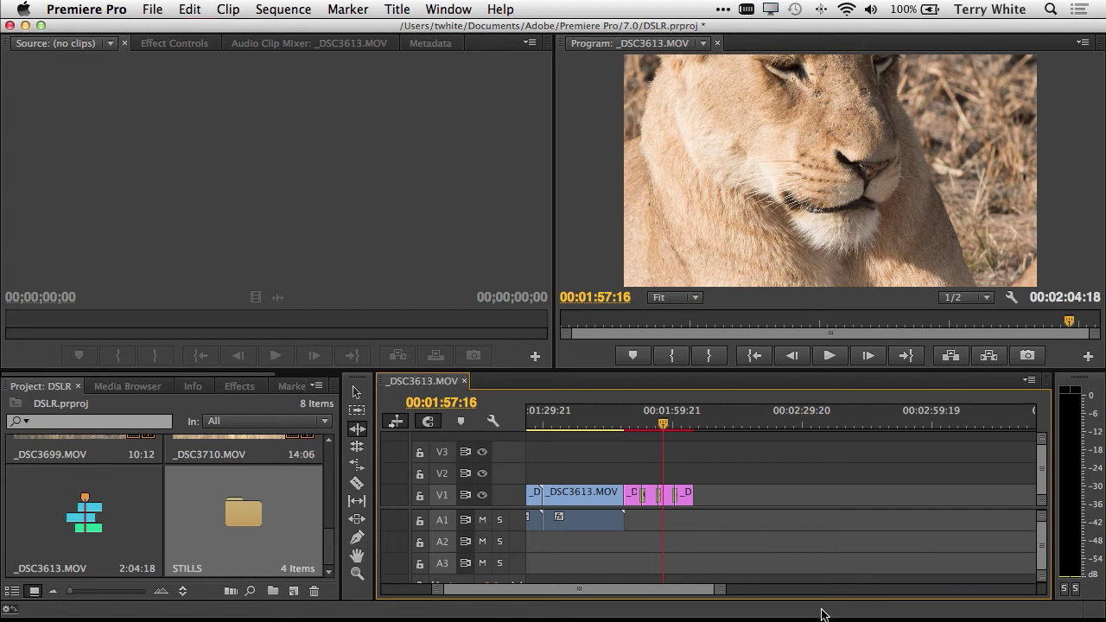
mouse_move(705, 619)
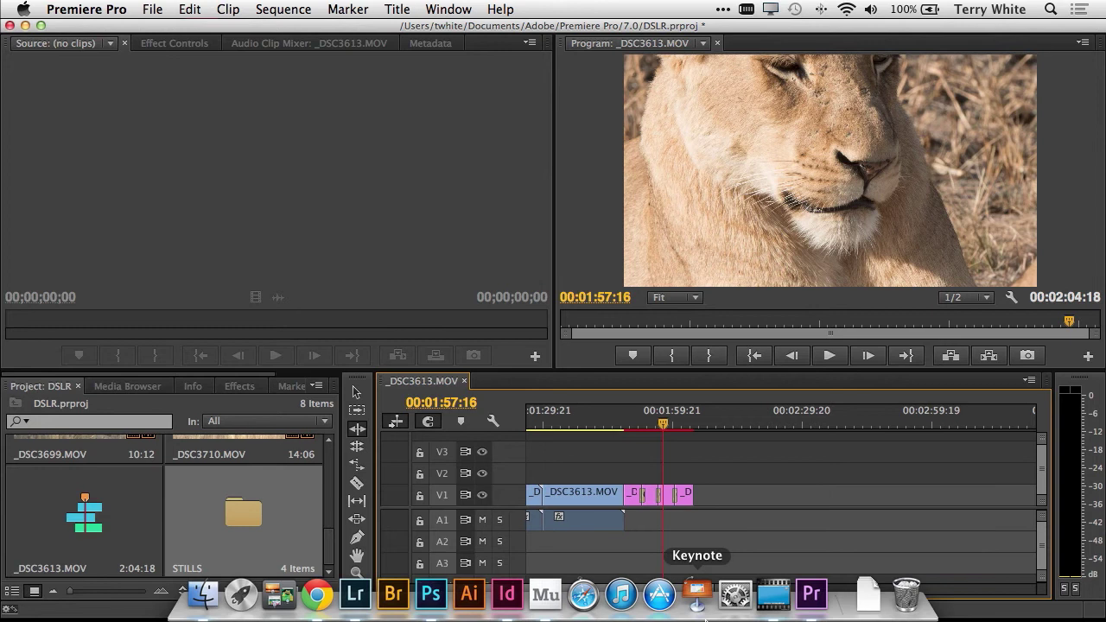
- Open the Wild Isles Home page in Muse's Plan view and preview it in the browser
left_click(545, 597)
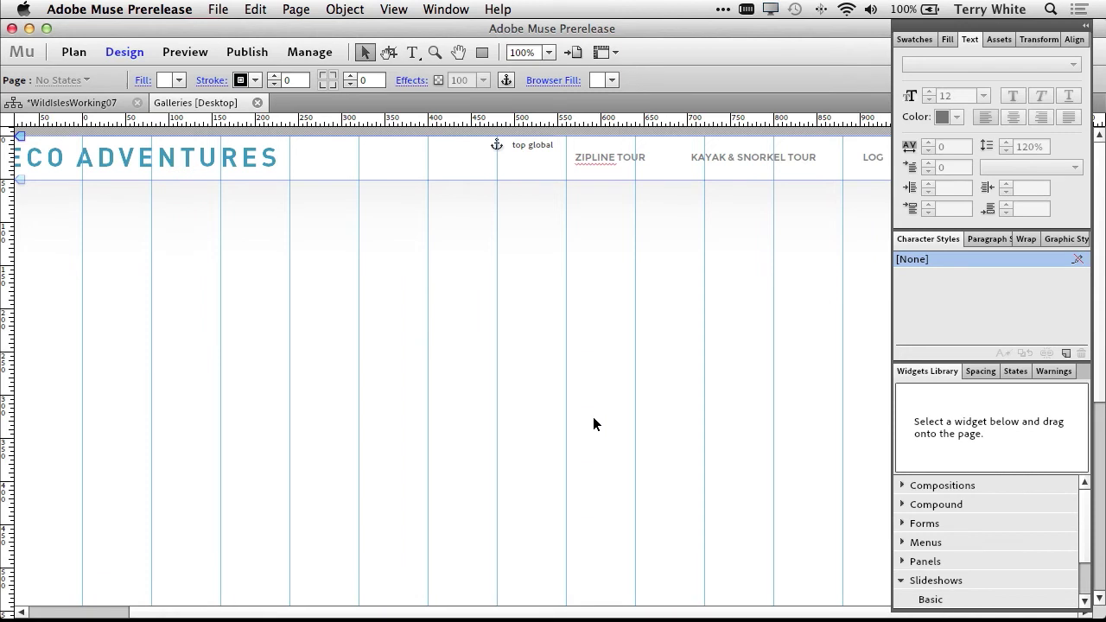
left_click(76, 107)
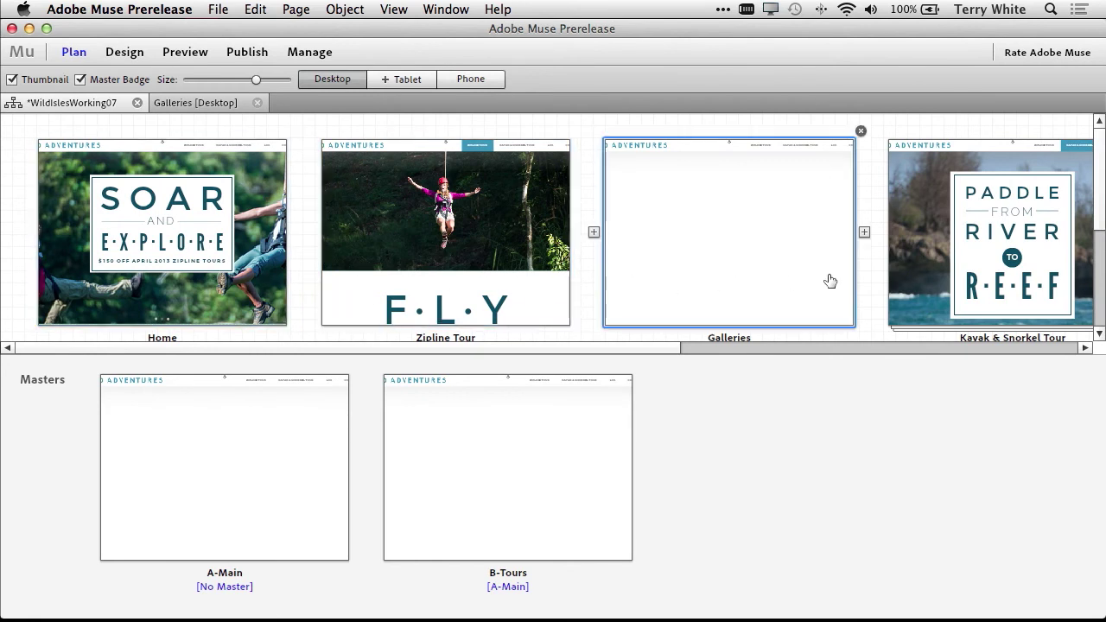
double_click(271, 282)
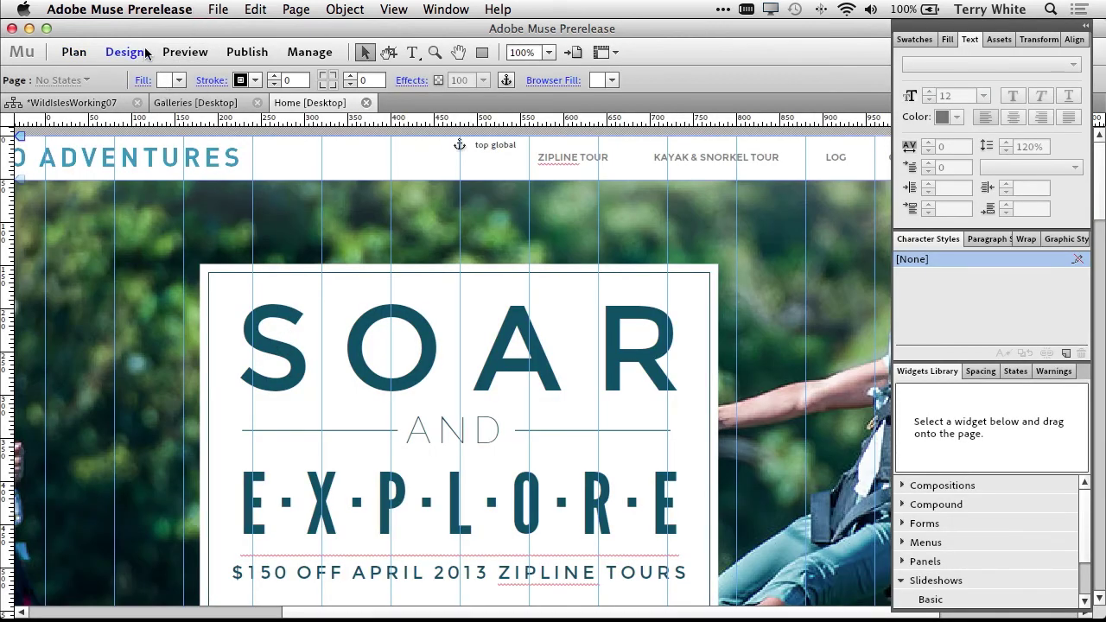
left_click(211, 9)
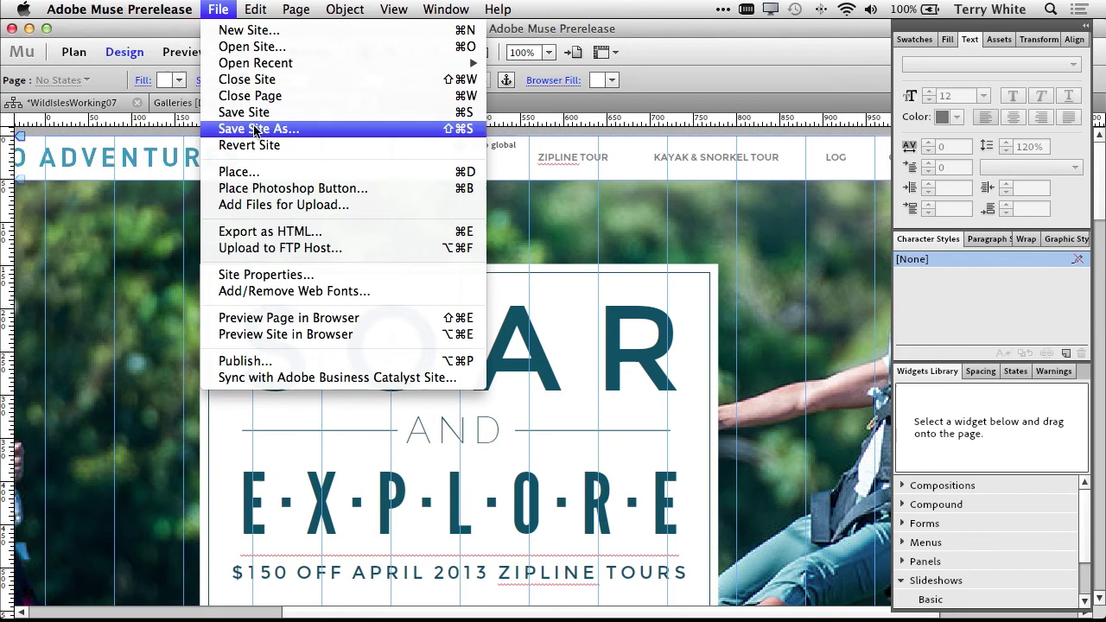
left_click(333, 321)
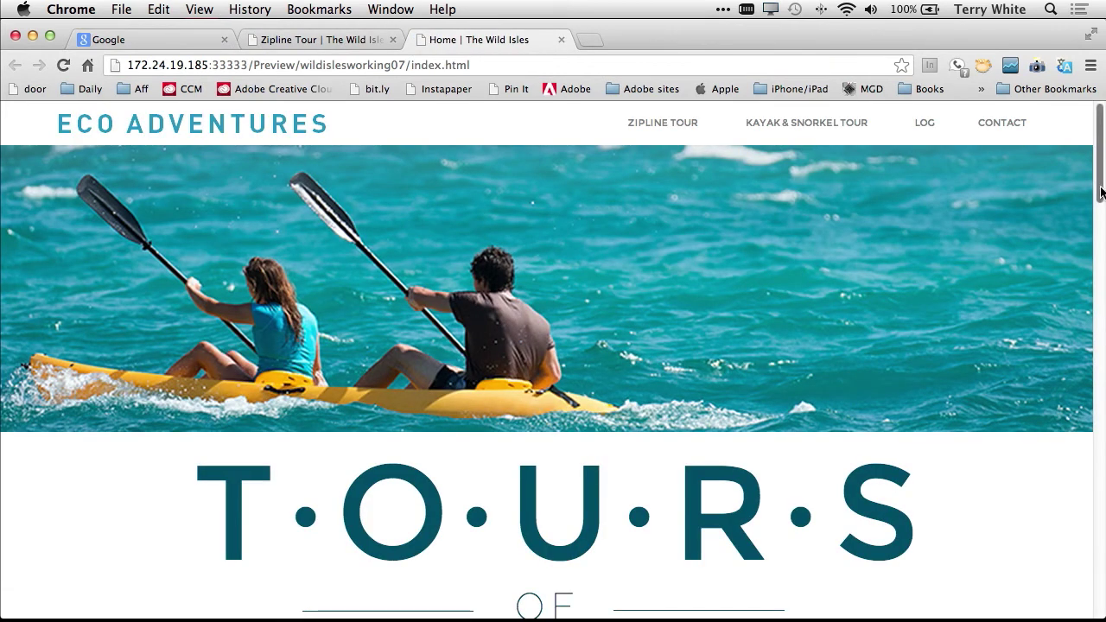
- Scroll the Home page preview down to the LOG section, then return to Muse
left_click_drag(1102, 191, 1102, 500)
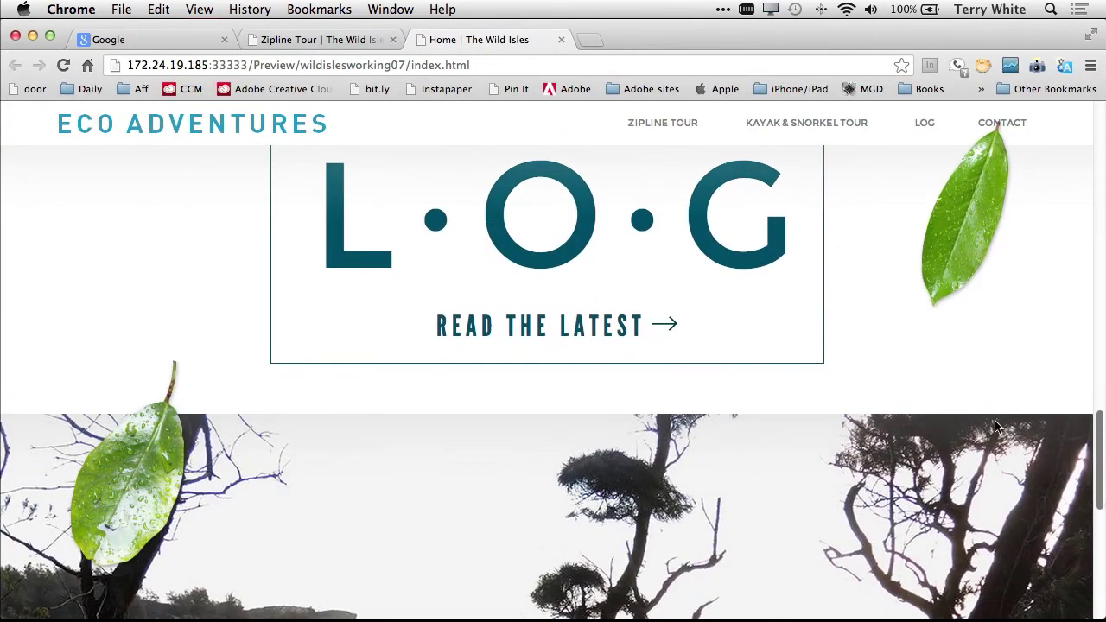
key("super+Tab")
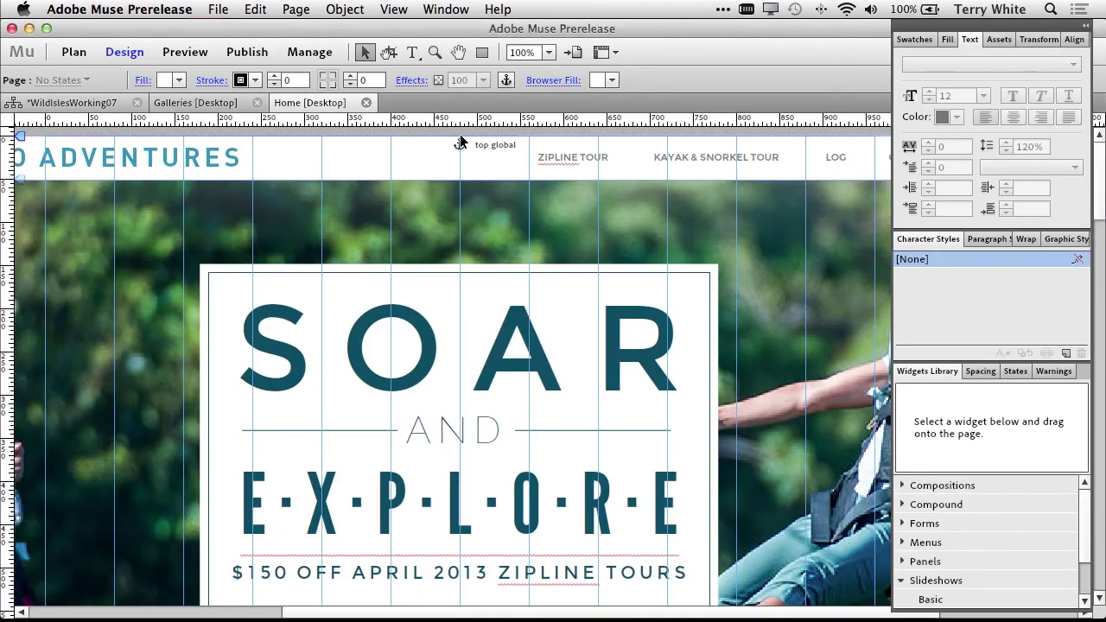
- Open the Galleries page and place a blank slideshow with captions and counter turned off
left_click(74, 104)
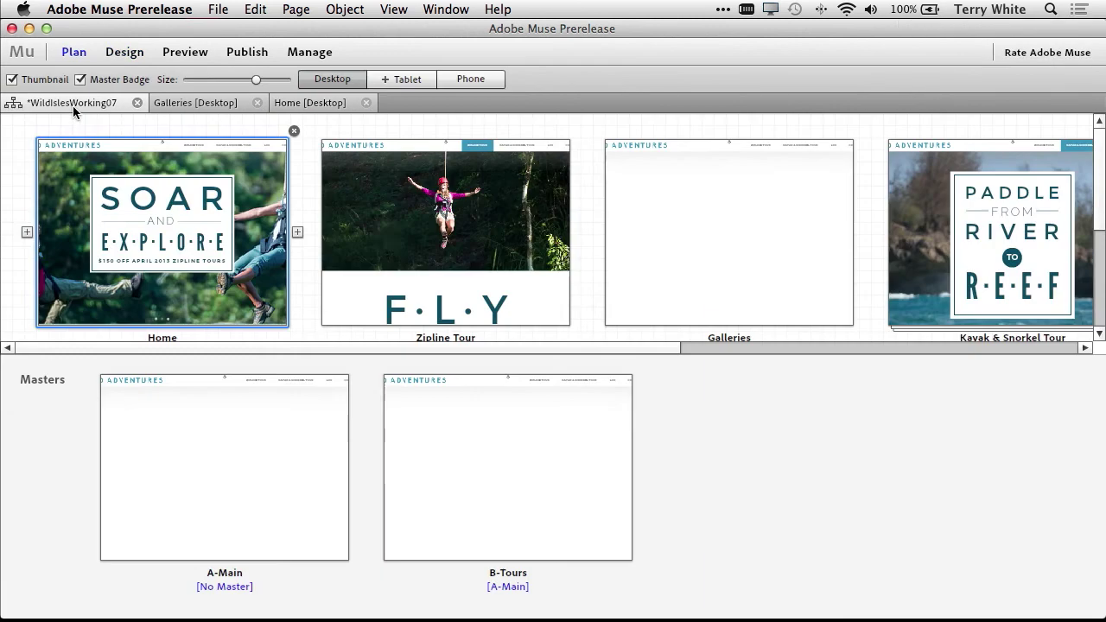
double_click(708, 251)
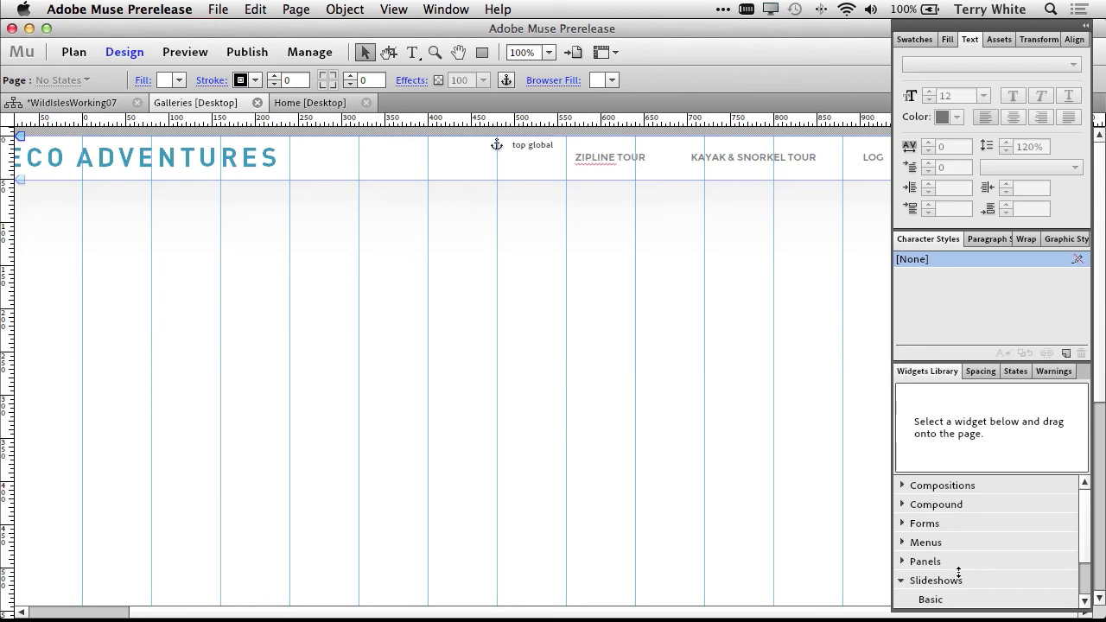
scroll(958, 573, "down", 3)
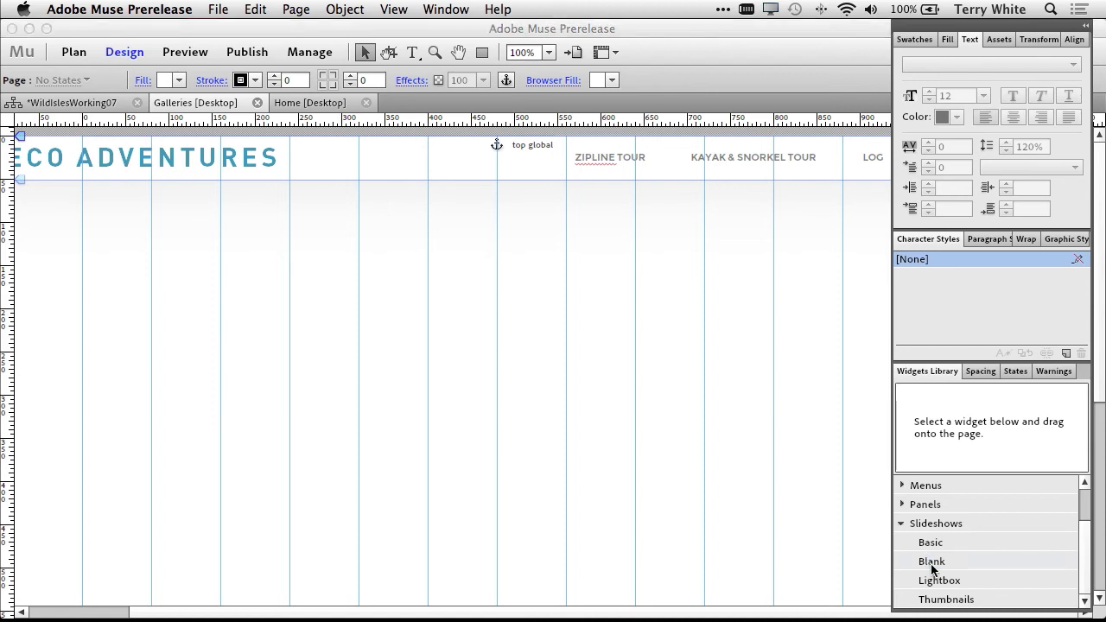
left_click_drag(931, 566, 216, 222)
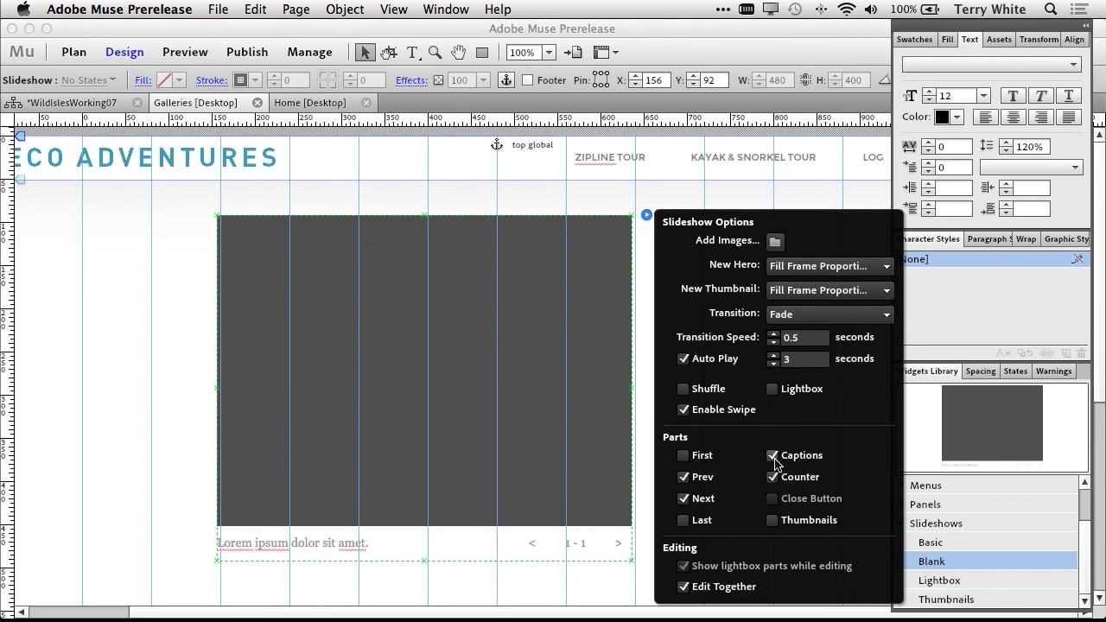
left_click(773, 457)
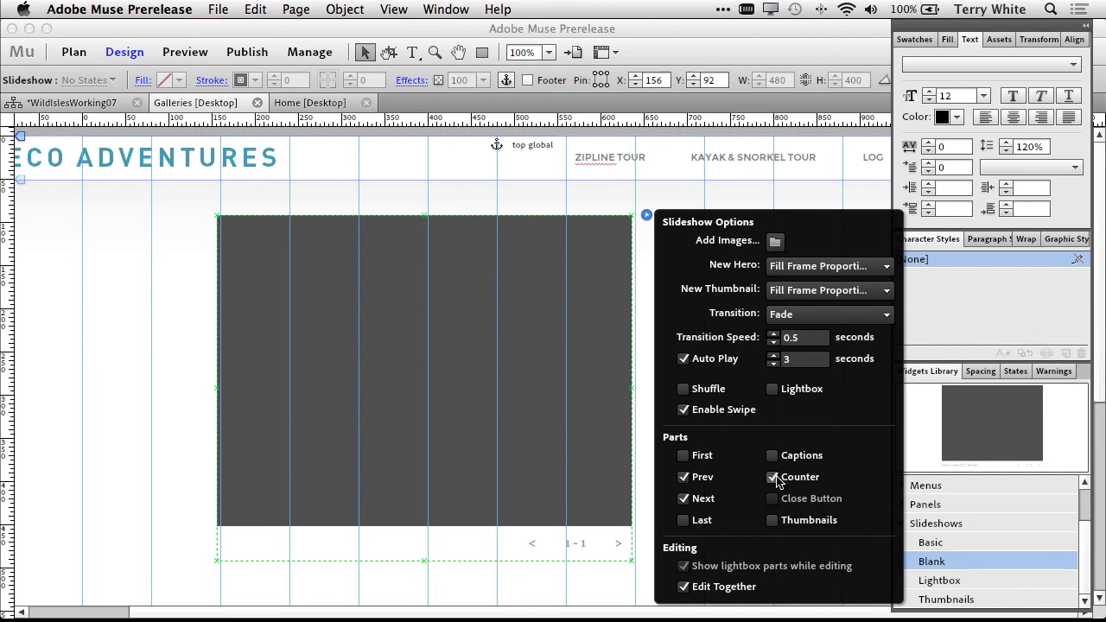
left_click(774, 478)
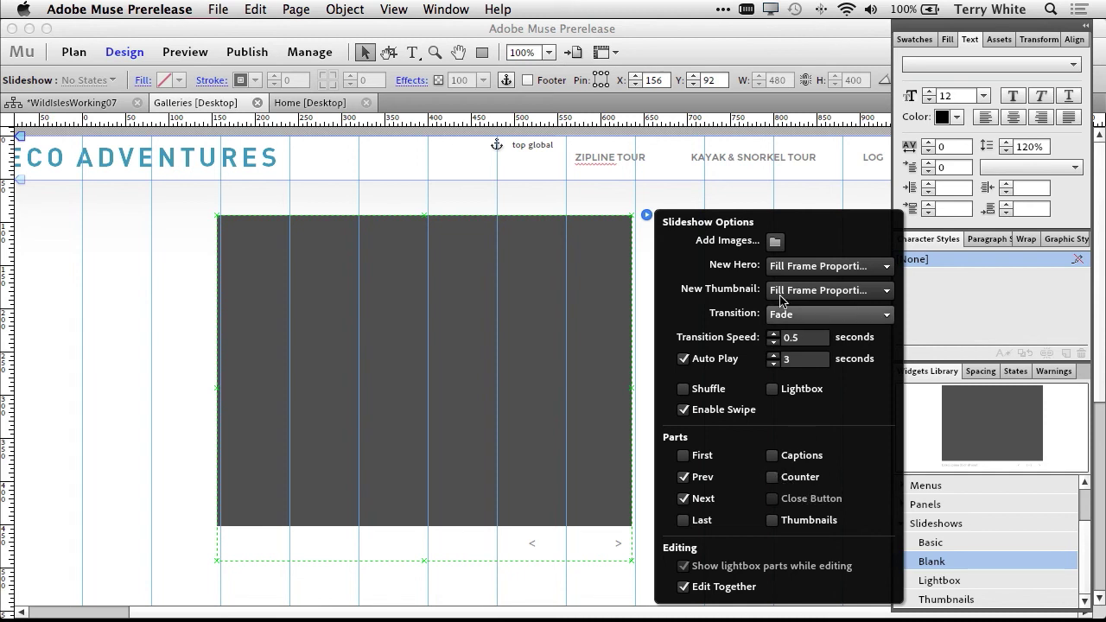
- Fill the slideshow with the six PSD photos, starting from 01 Building.psd
left_click(776, 242)
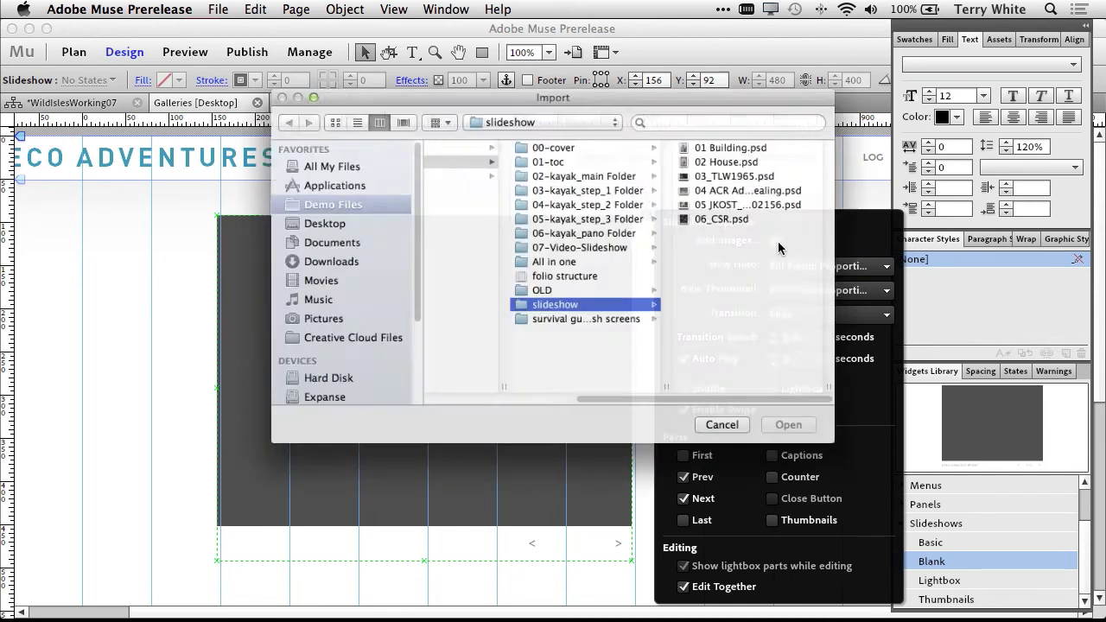
left_click(736, 141)
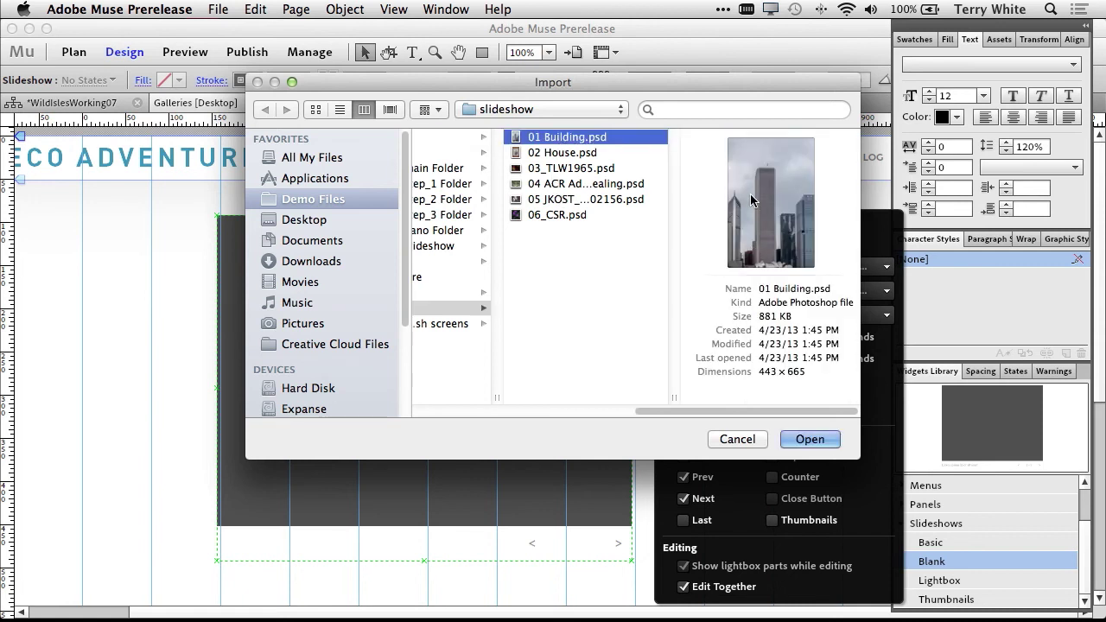
left_click(571, 219, "shift")
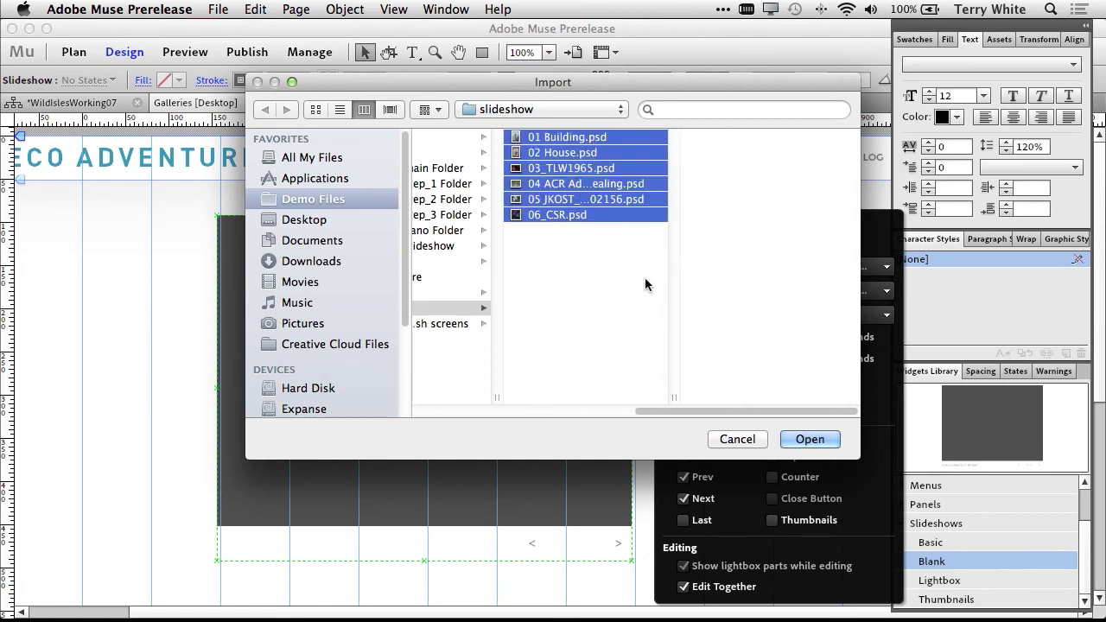
left_click(809, 440)
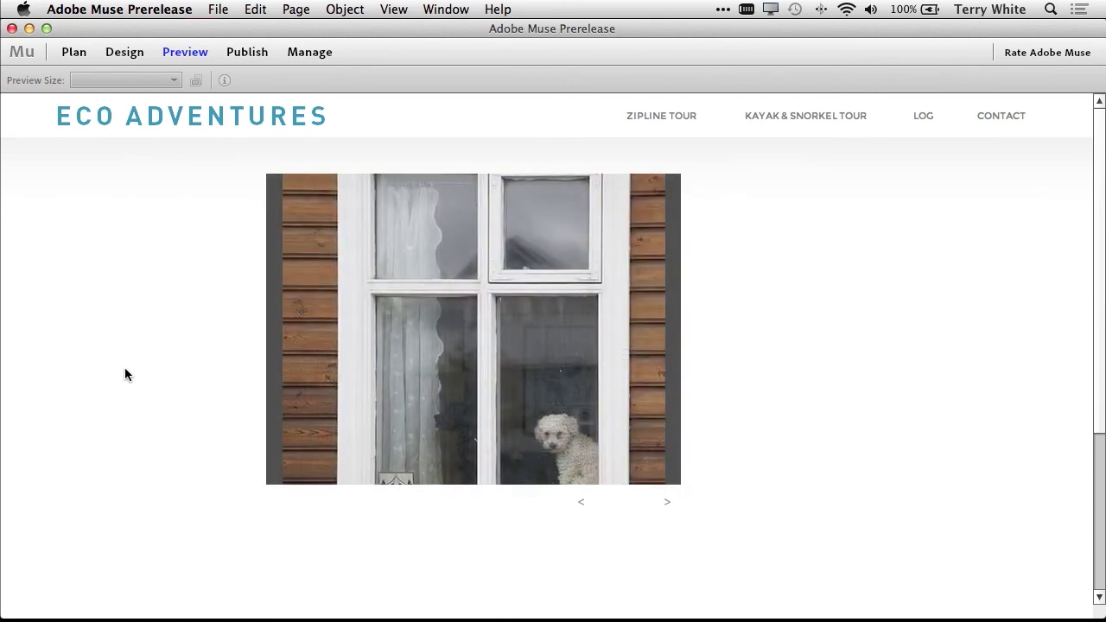
- Advance the previewed slideshow three photos, ending on the rocky waterfall
left_click(668, 504)
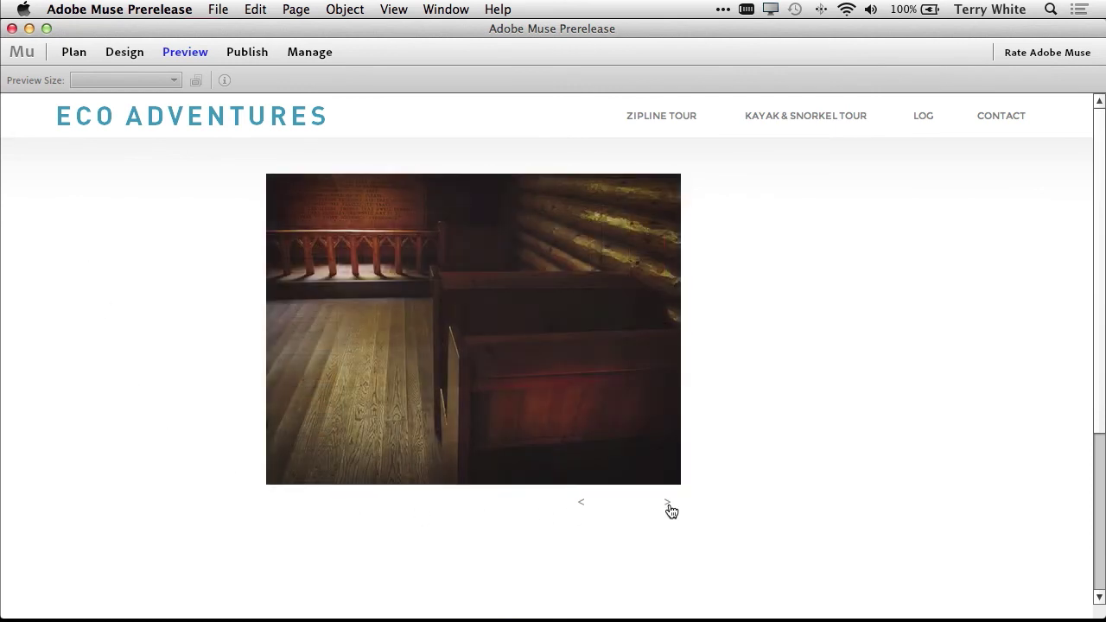
left_click(668, 504)
left_click(668, 504)
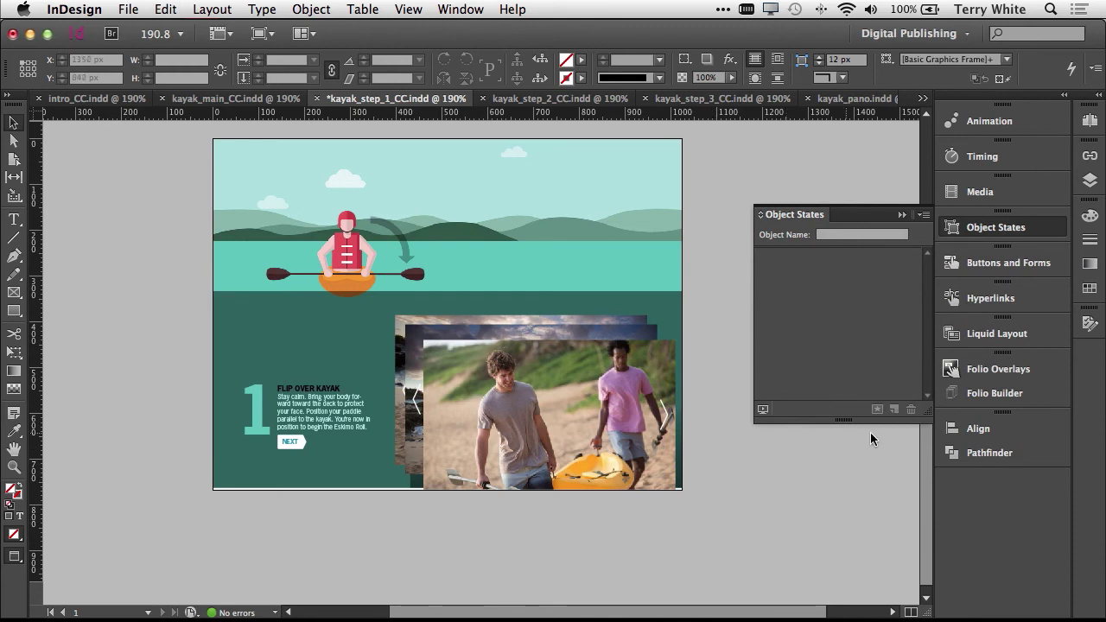
- Align the stacked kayak photos on their left and top edges, then bring up Object States
left_click_drag(926, 483, 914, 325)
scroll(915, 320, "up", 5)
scroll(914, 307, "down", 3)
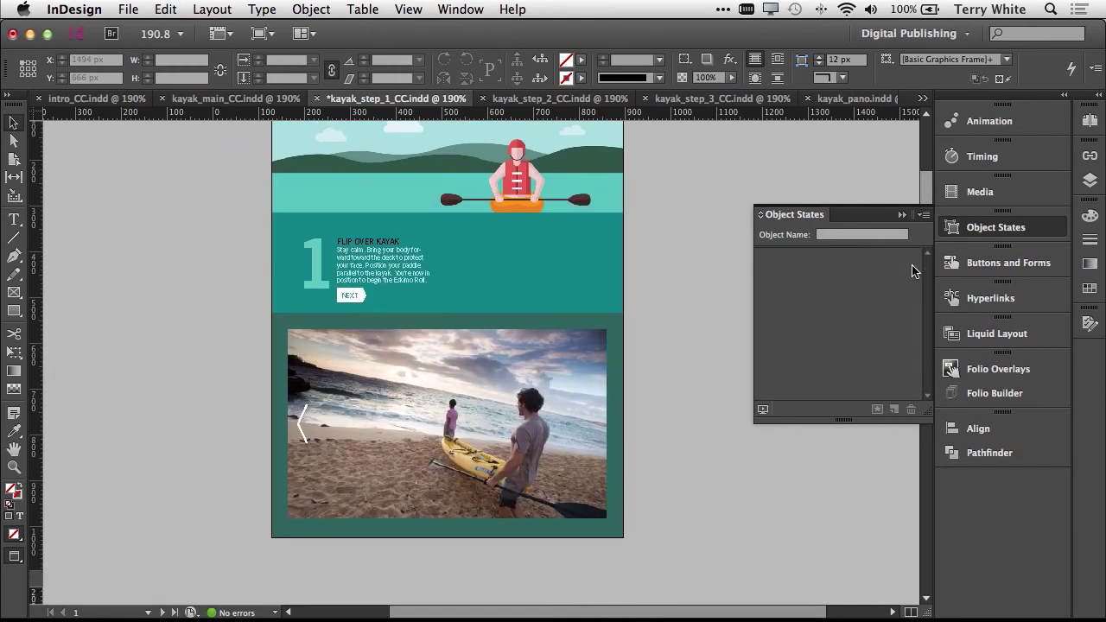
scroll(915, 298, "down", 2)
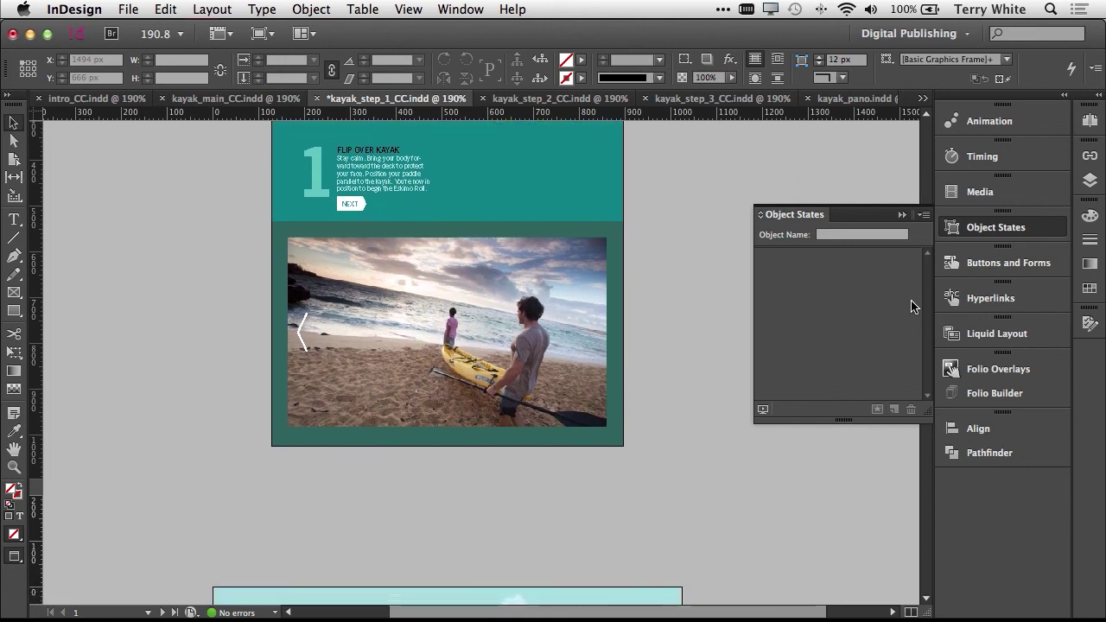
scroll(912, 306, "down", 5)
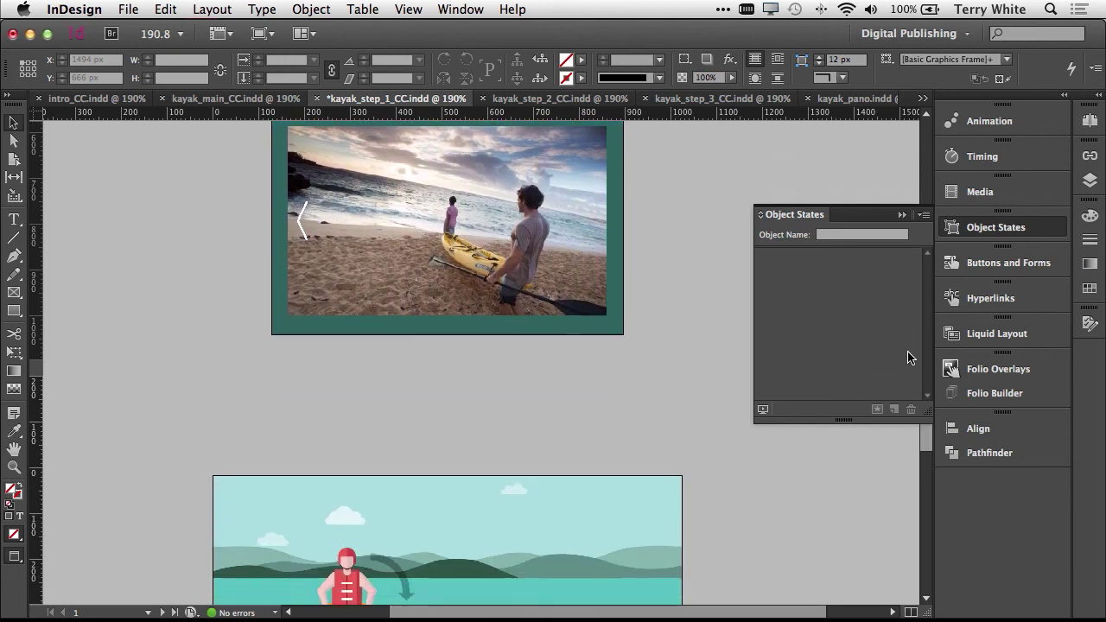
scroll(909, 357, "down", 9)
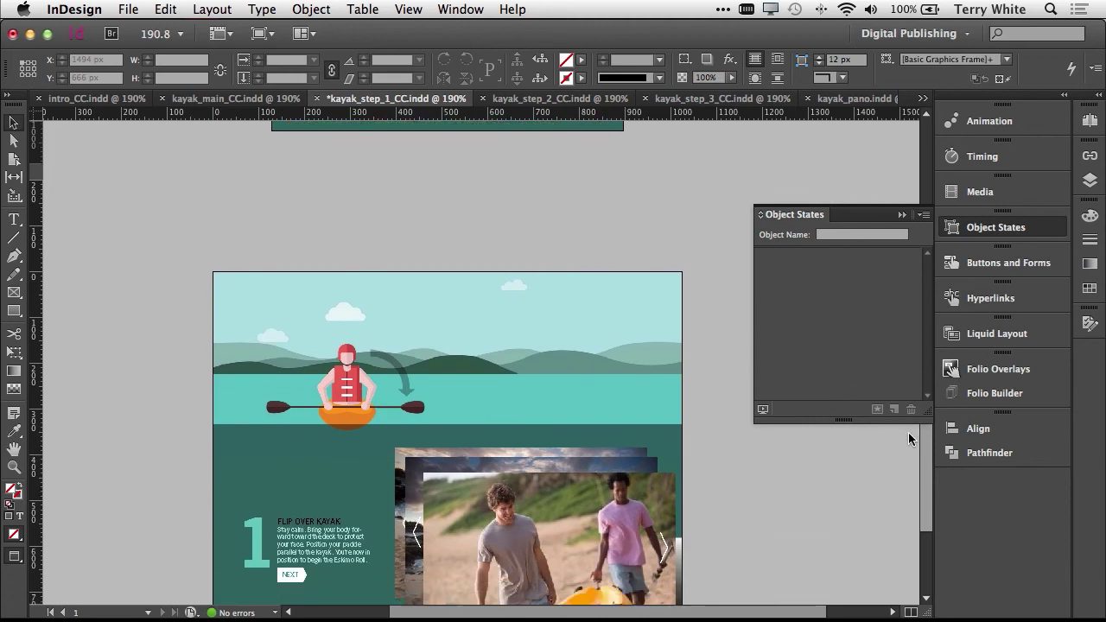
scroll(908, 441, "down", 3)
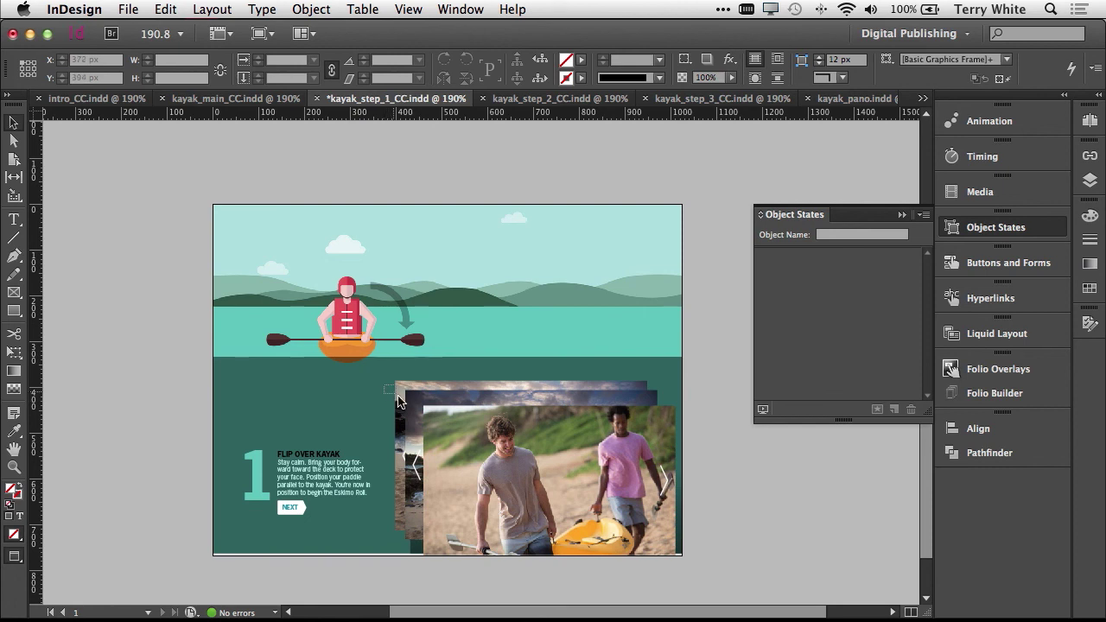
left_click(491, 466)
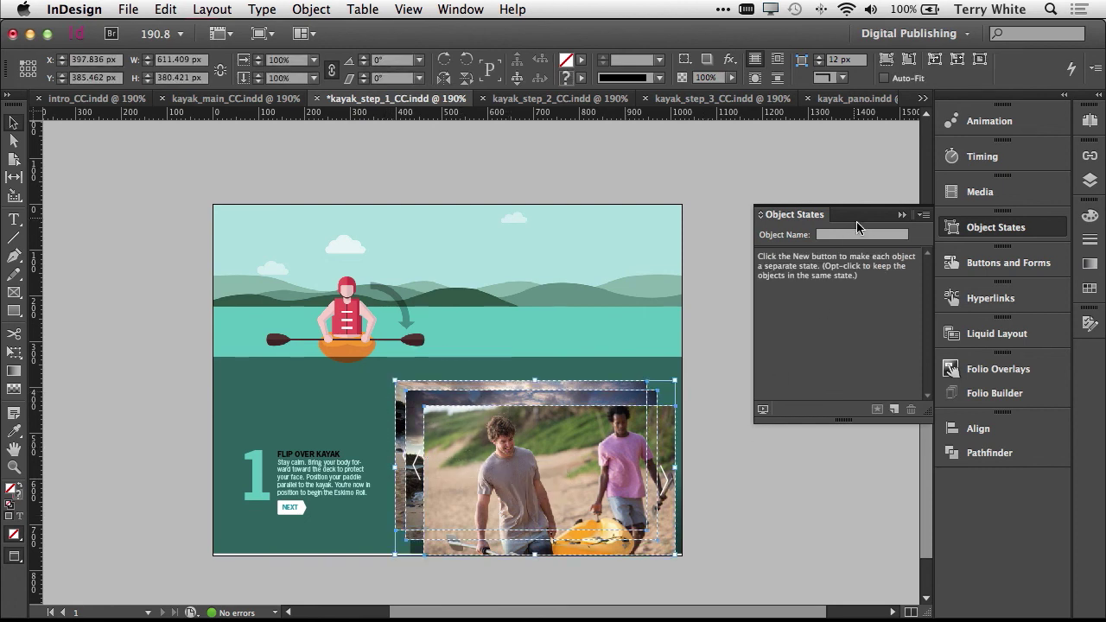
left_click(959, 428)
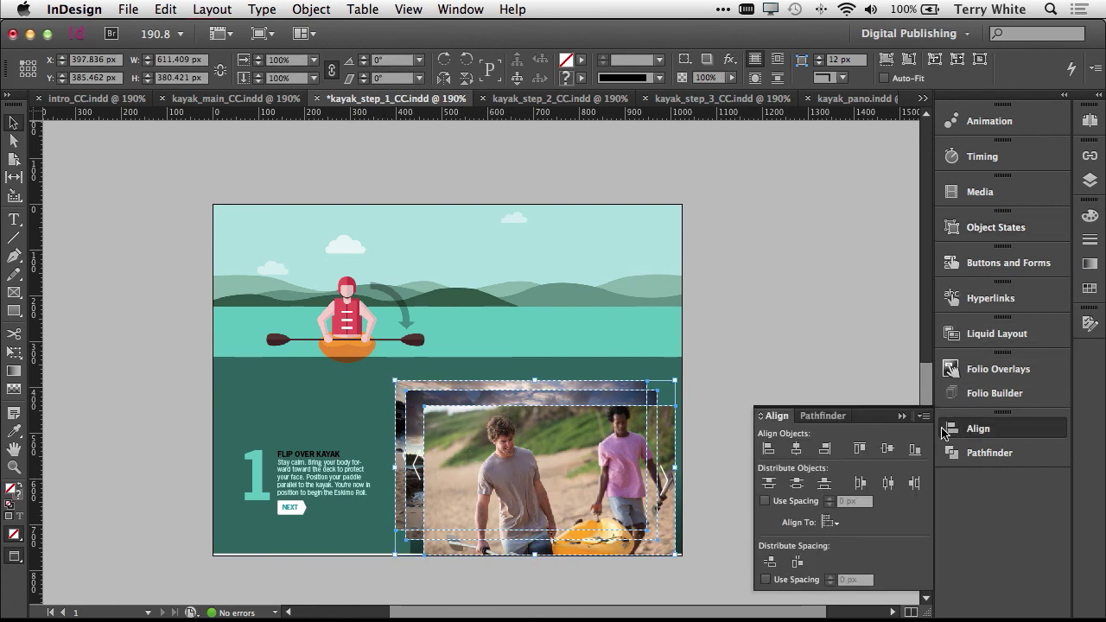
left_click(768, 449)
left_click(864, 451)
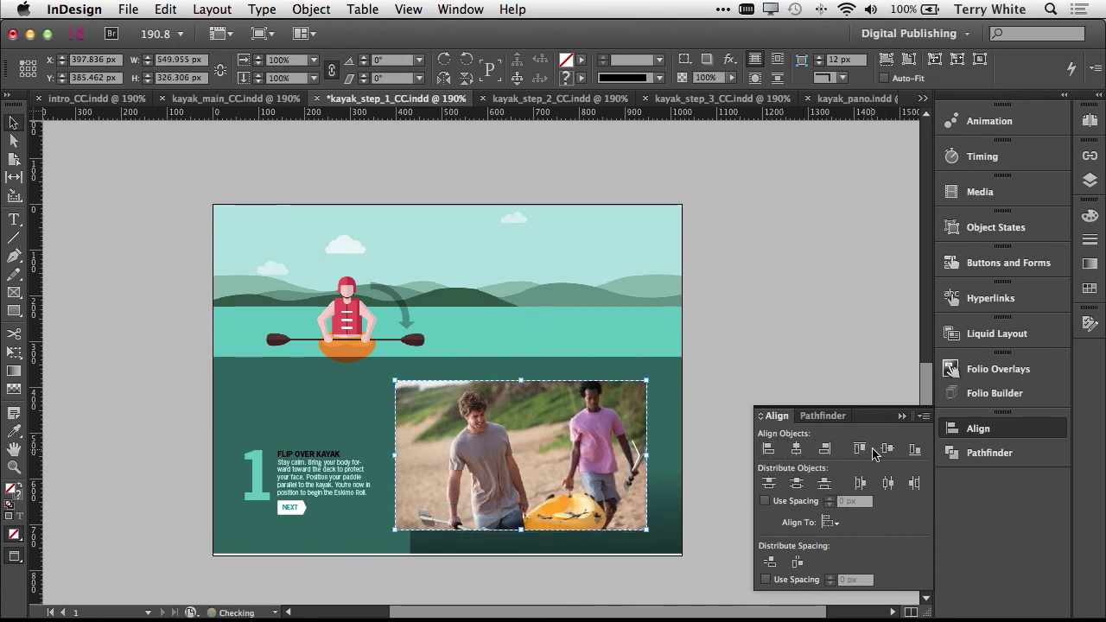
left_click(980, 232)
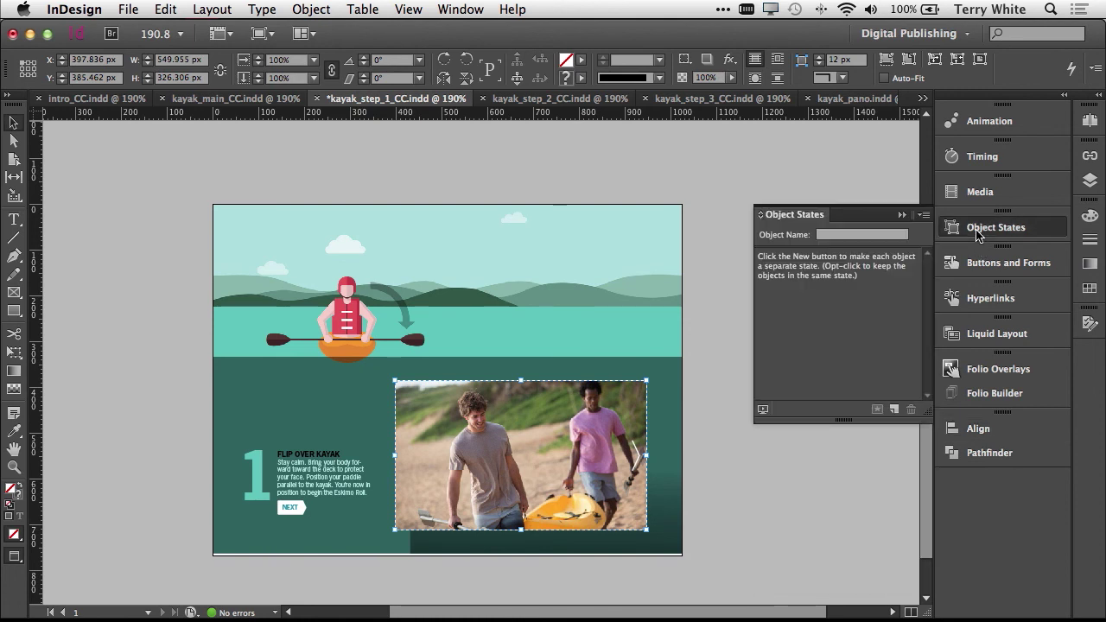
- Make the kayak photos a multi-state slideshow with Auto Play and Swipe to Change Image on
left_click(894, 410)
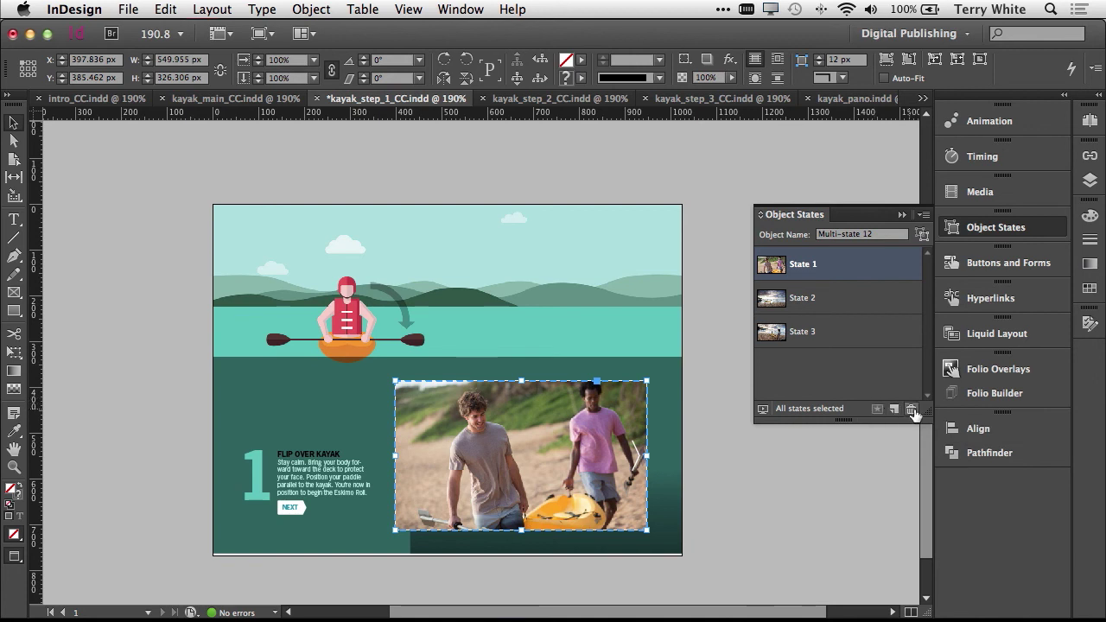
left_click(998, 370)
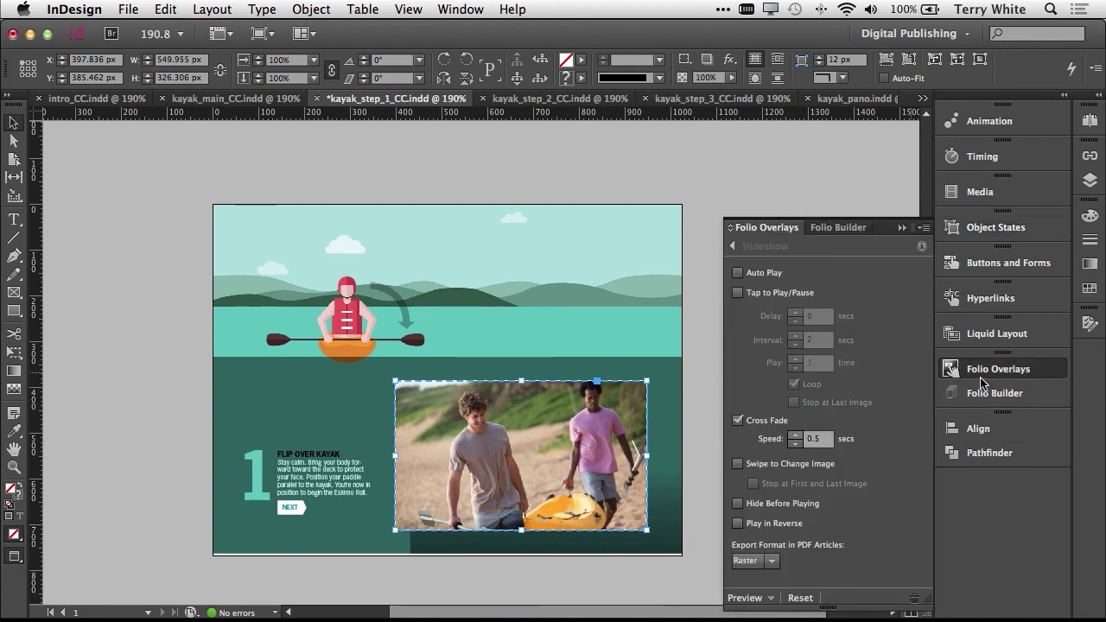
left_click(765, 273)
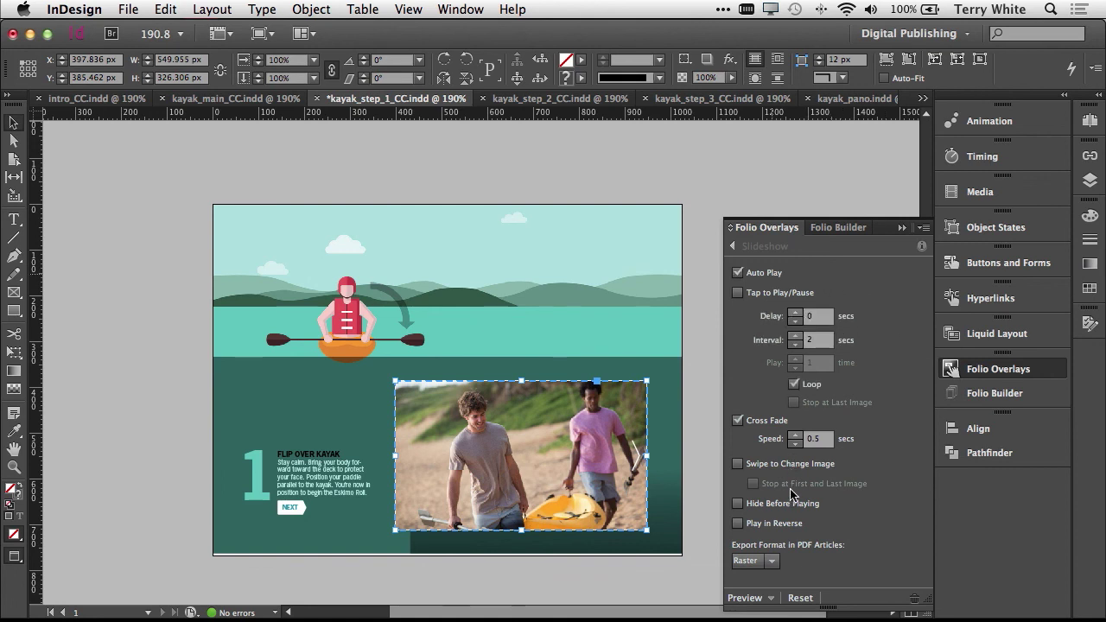
left_click(785, 464)
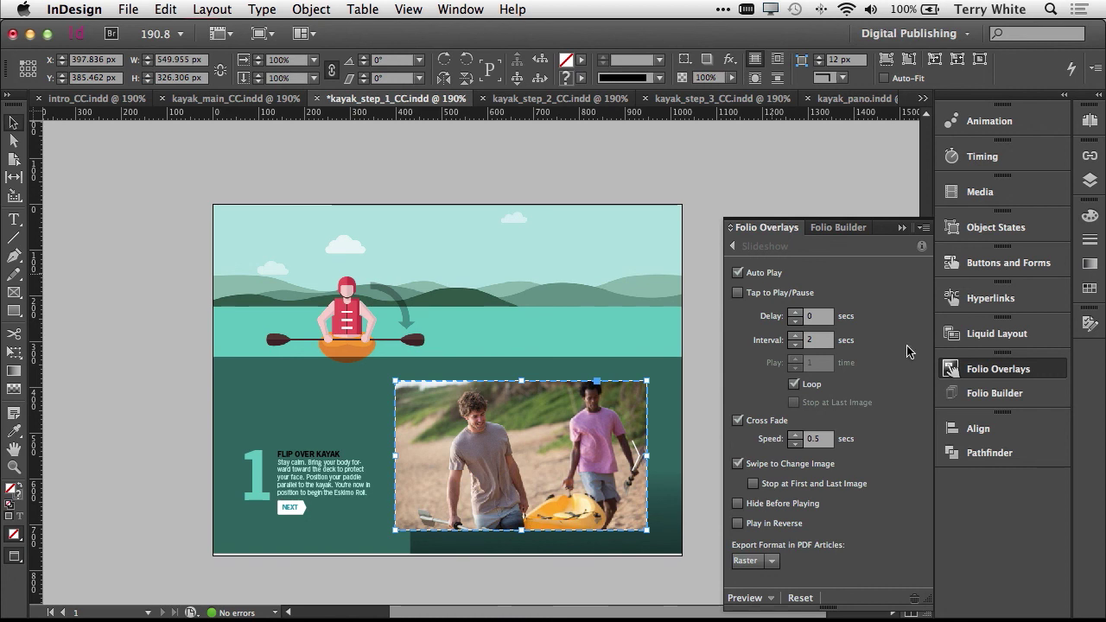
- Select the 1024 × 768 folio in Folio Builder and show its folio actions menu
left_click(984, 397)
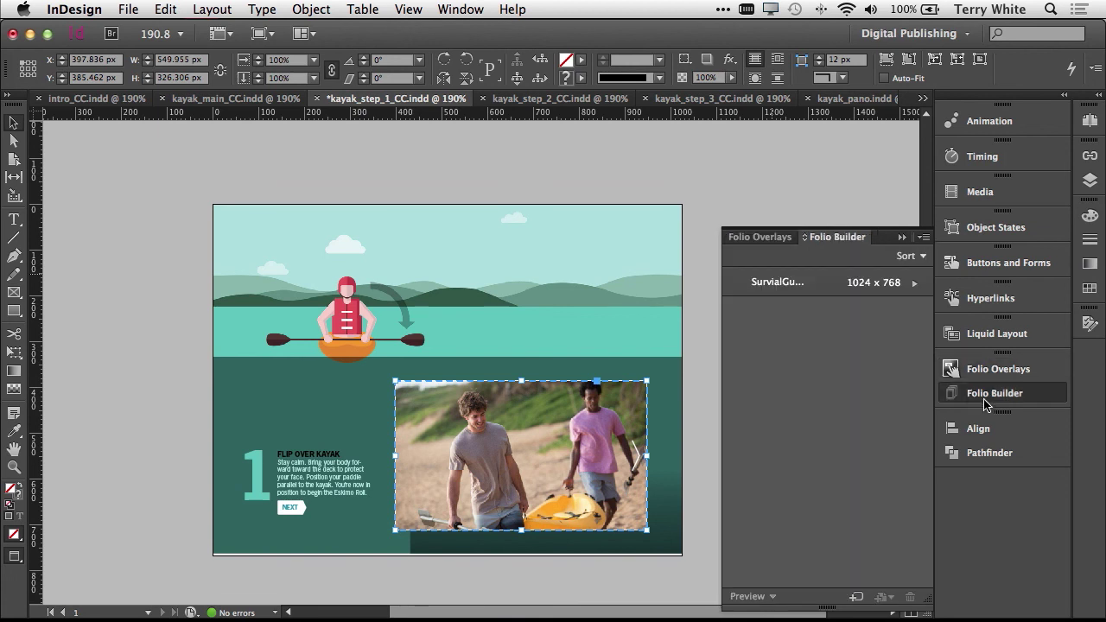
left_click(812, 289)
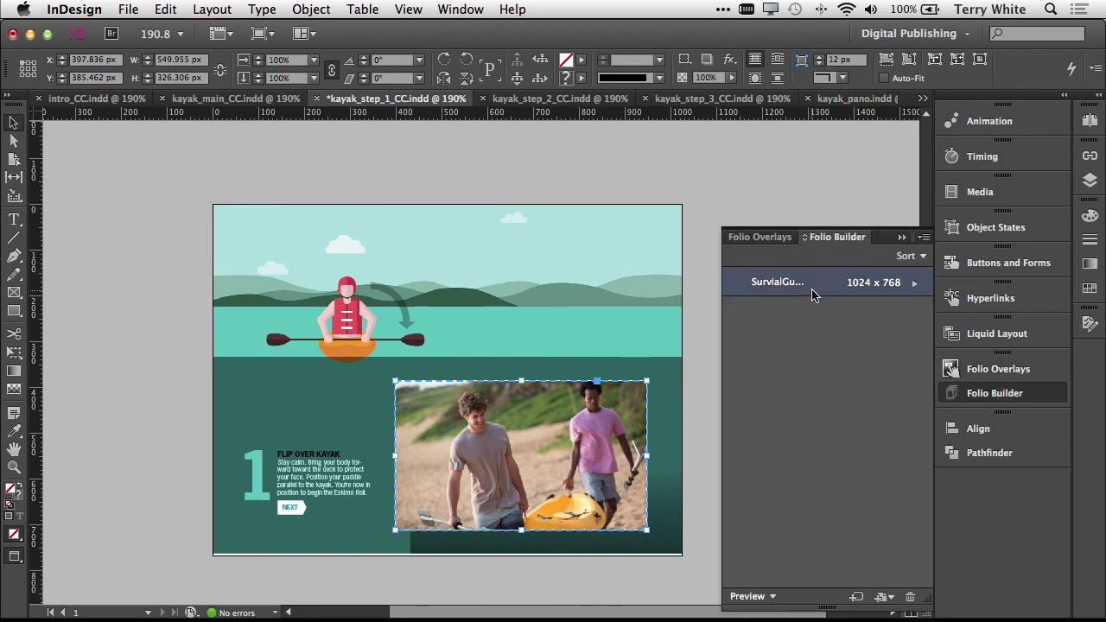
left_click(924, 237)
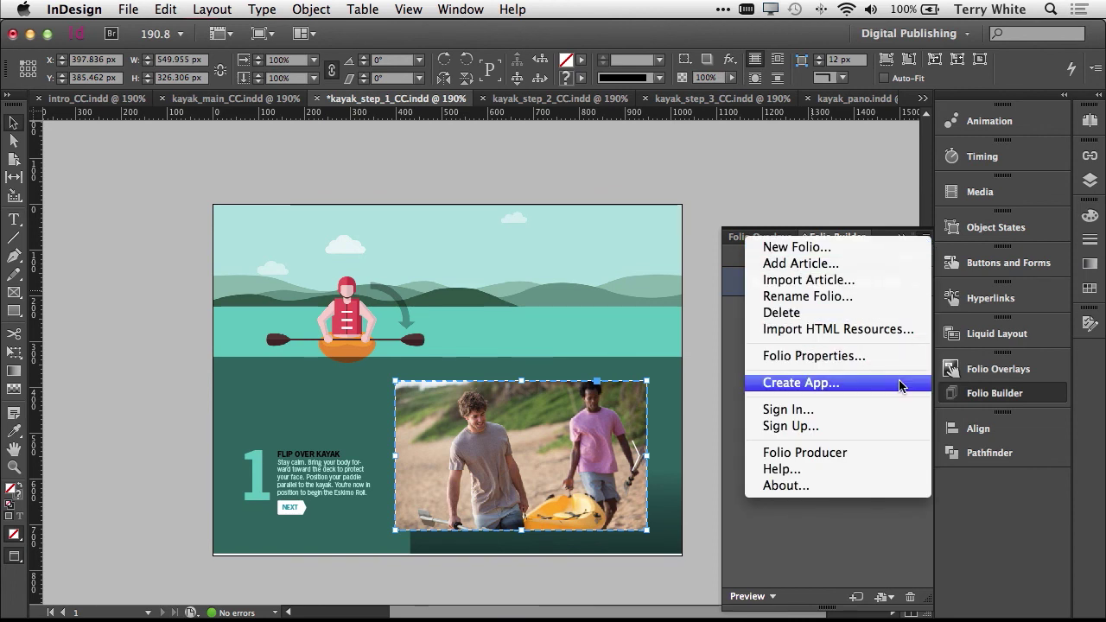